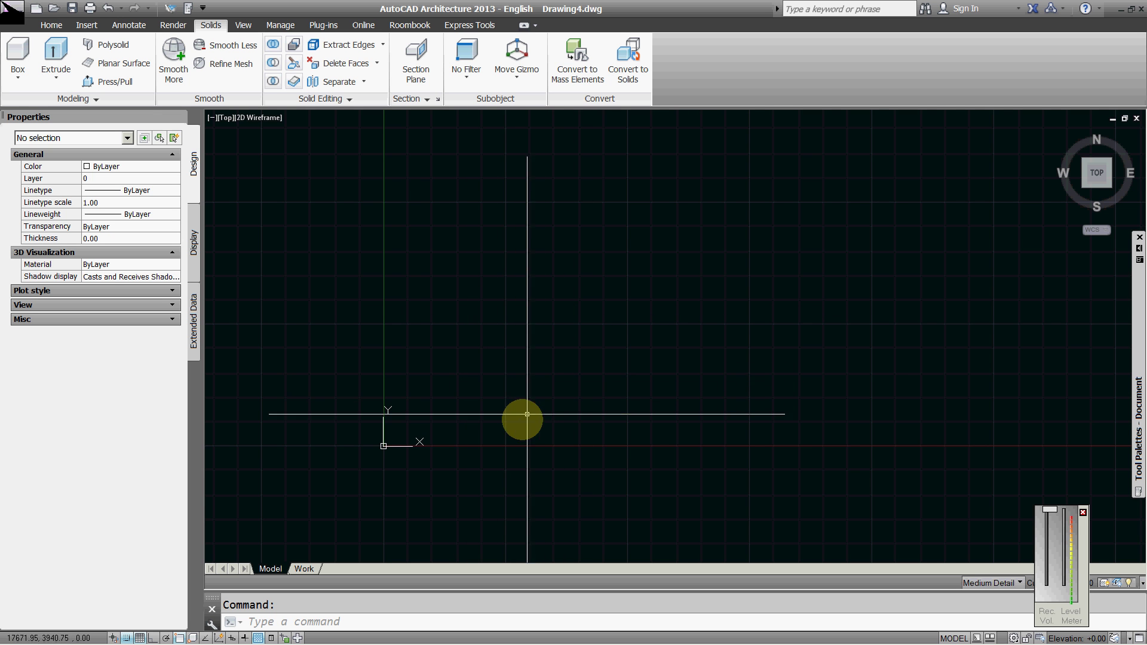
Draw a closed square polyline with 5000-unit sides from 0,0 towards positive X and Y, with ortho on.
mouse_move(464, 403)
middle_mouse_down()
mouse_move(507, 440)
mouse_move(466, 465)
mouse_move(466, 452)
middle_mouse_up()
key("Escape")
type("pl")
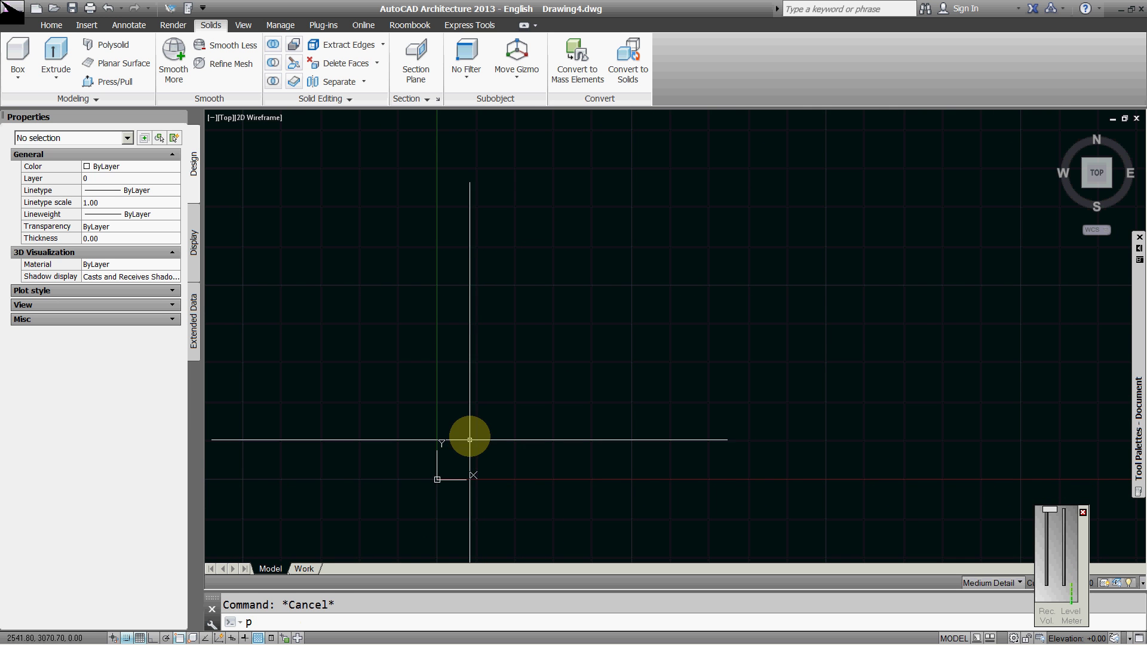
key("Return")
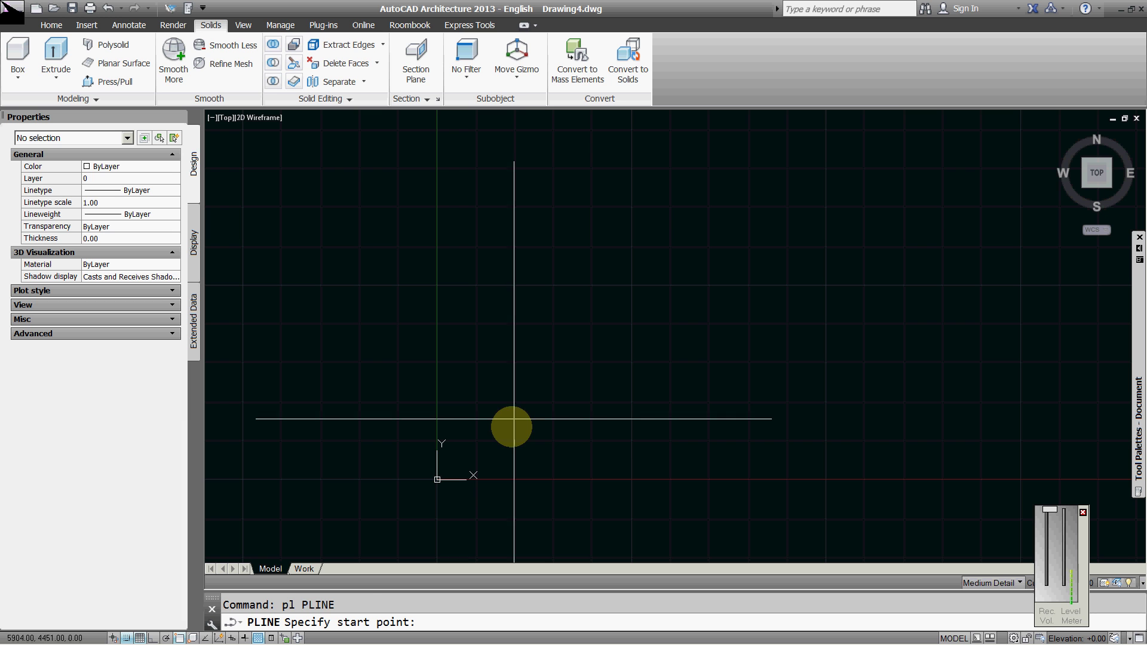
type("0,0")
key("Return")
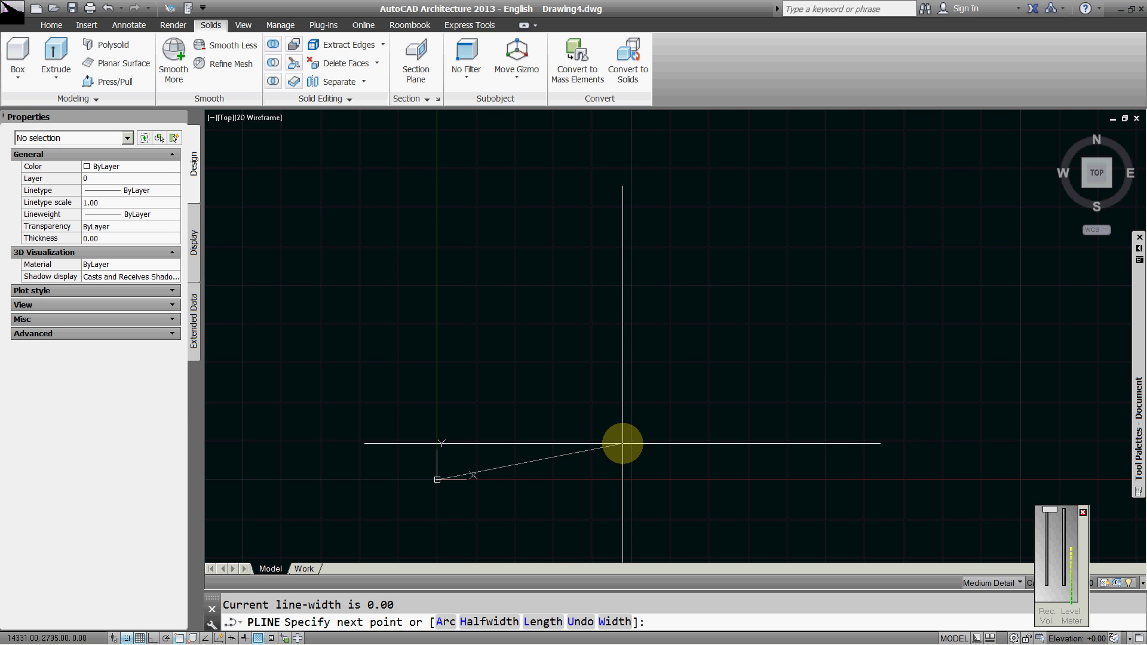
key("F8")
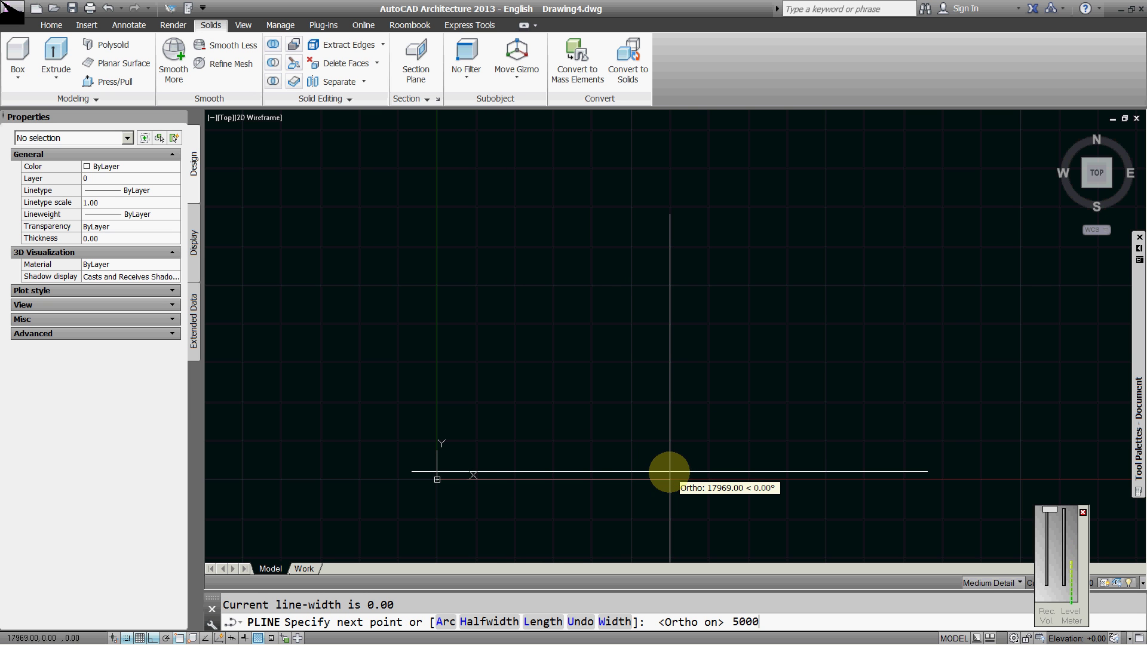
type("5000")
key("Return")
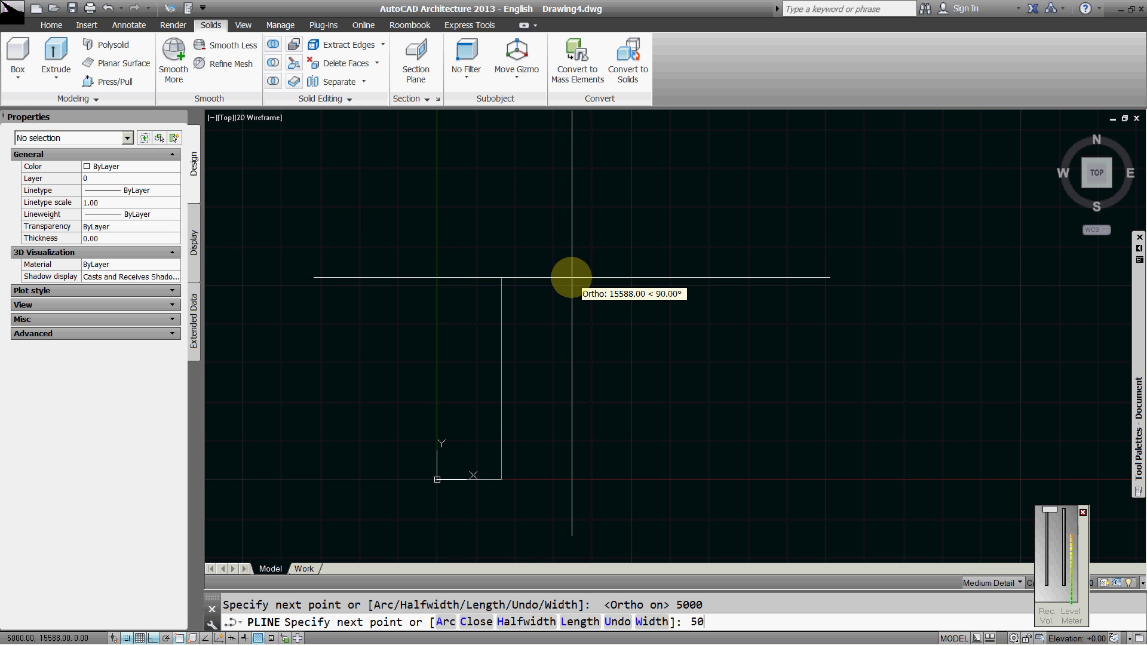
type("5000")
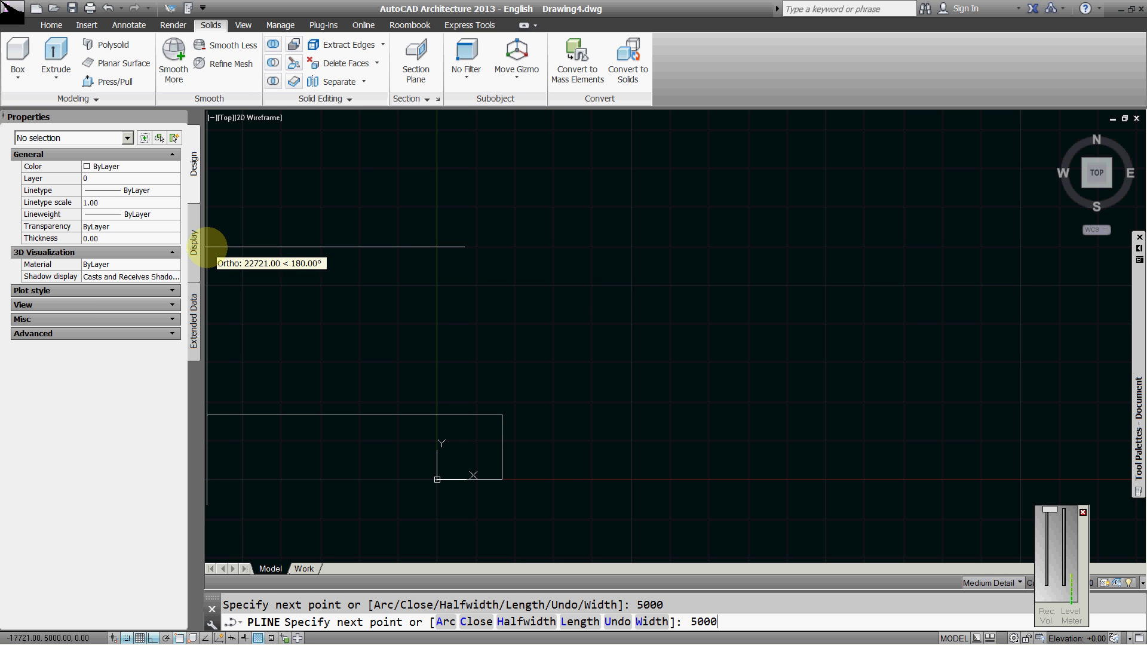
key("Return")
key("Escape")
Draw a circle inscribed in the square, centred midway between two opposite corners and reaching the square's sides.
type("z")
key("Return")
type("e")
key("Return")
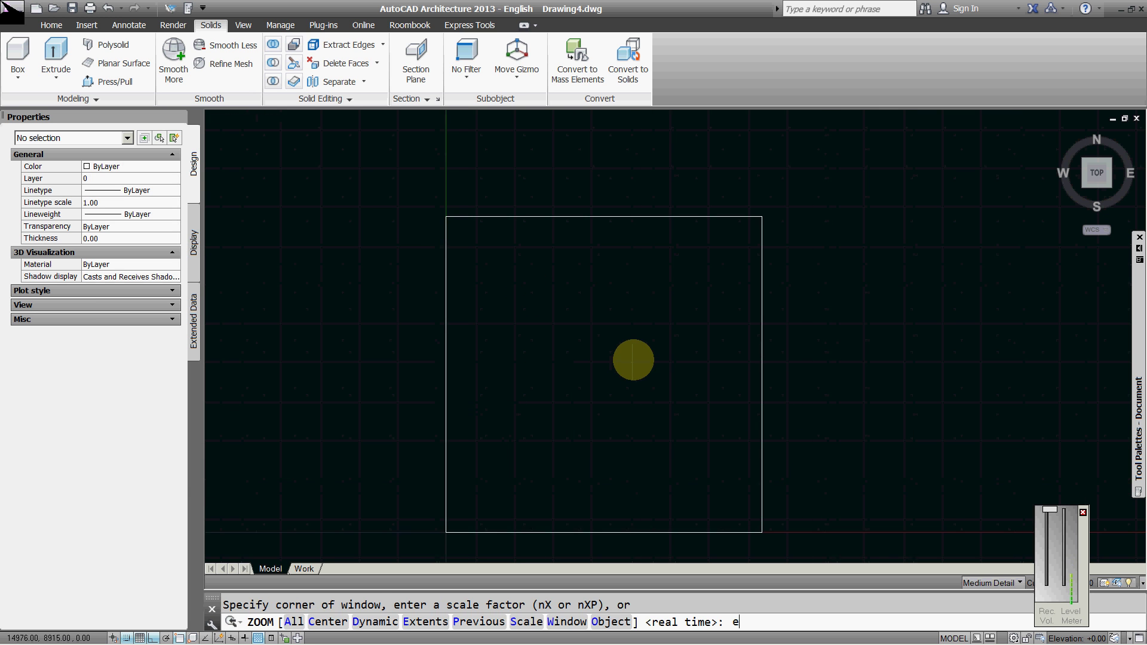
key("Return")
key("Escape")
type("c")
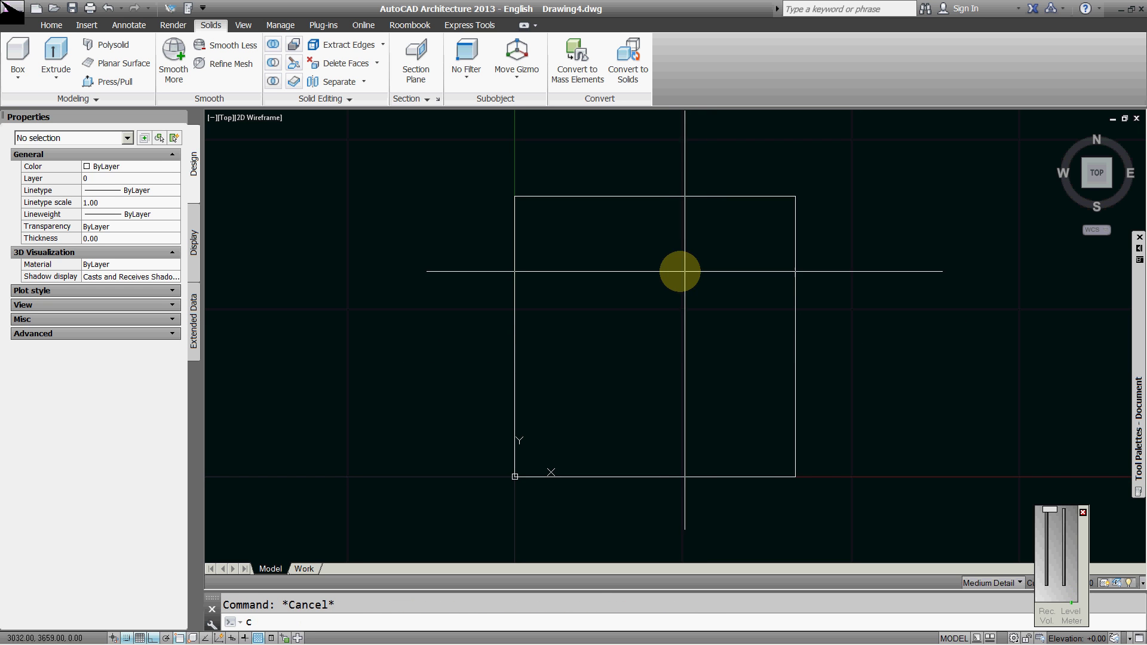
key("Return")
right_click(680, 271, "shift")
left_click(743, 299)
left_click(795, 196)
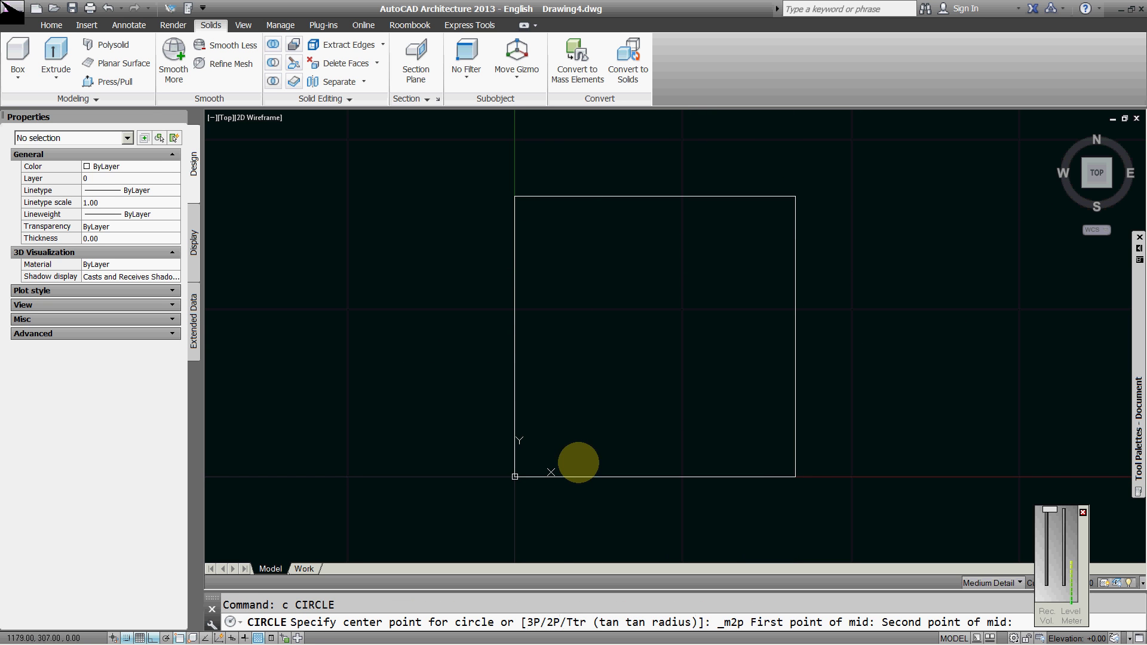
left_click(515, 476)
left_click(795, 335)
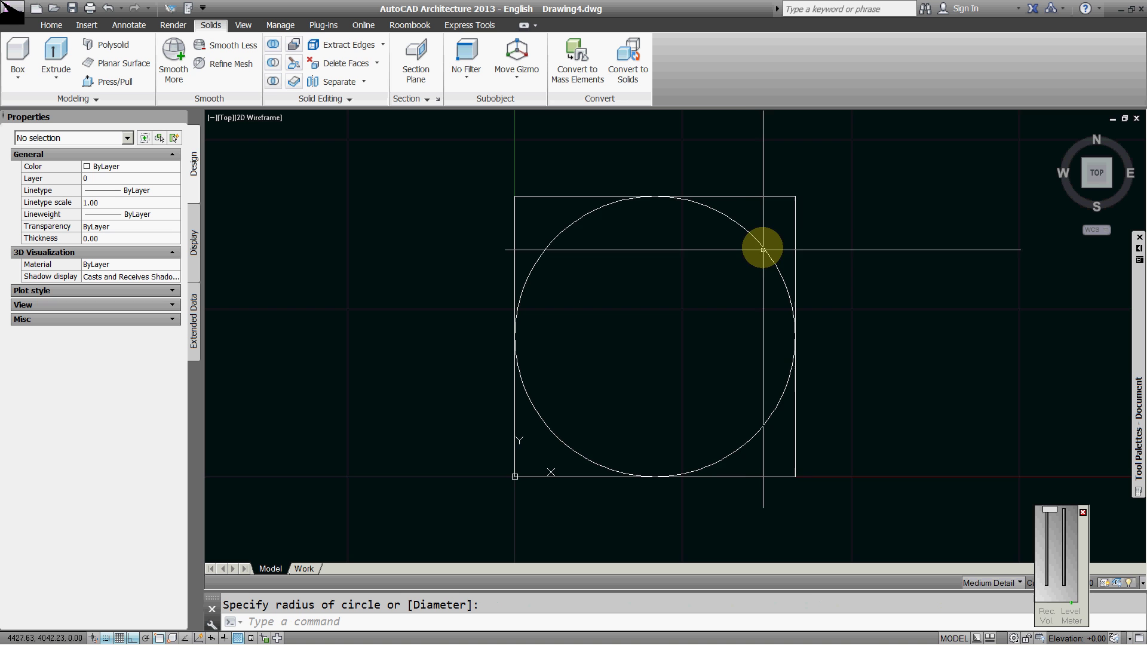
Draw a diagonal line from the square's upper-right corner to its lower-left corner.
middle_click_drag(723, 330, 708, 325)
key("Escape")
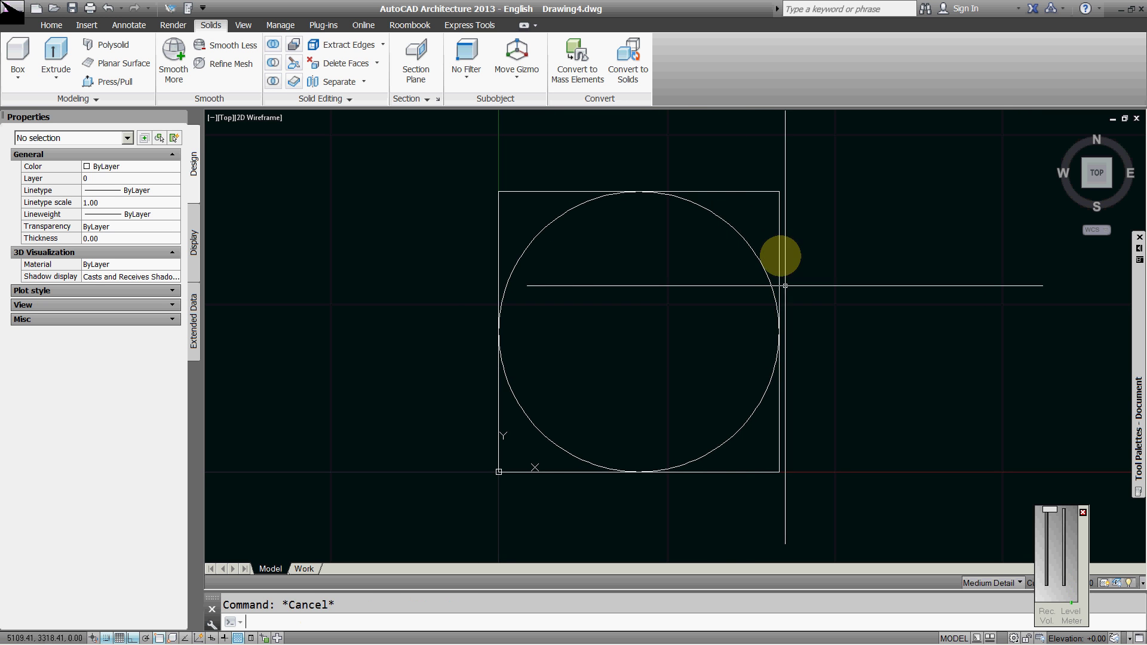
type("l")
key("Return")
left_click(779, 192)
left_click(499, 472)
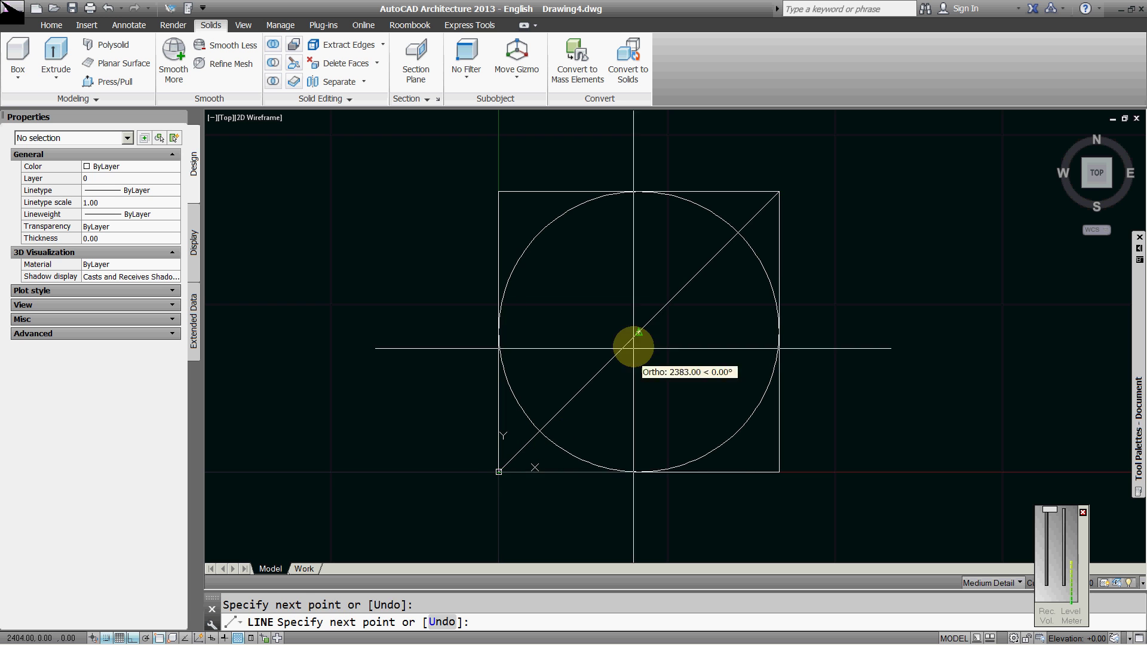
key("Escape")
Draw a circle around the square, centred on the diagonal's midpoint and passing through the square's corners.
type("c")
key("Return")
left_click(649, 317)
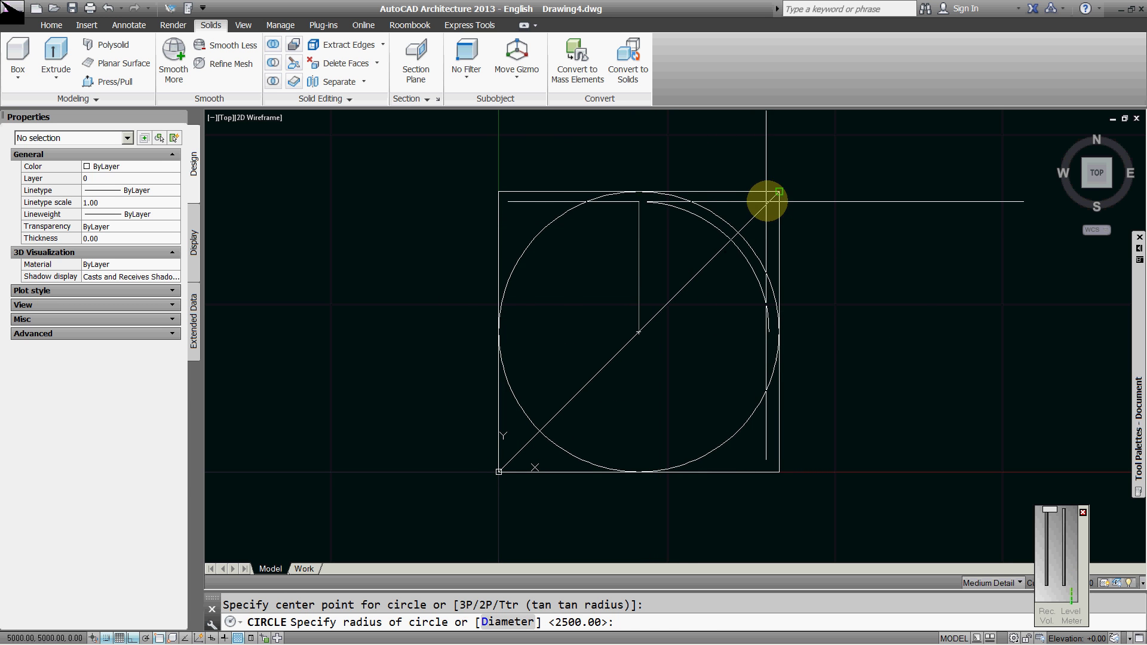
left_click(768, 200)
Copy the outer circle and the diagonal line horizontally to the right, about 11000 units from the originals.
left_click(715, 141)
left_click(665, 239)
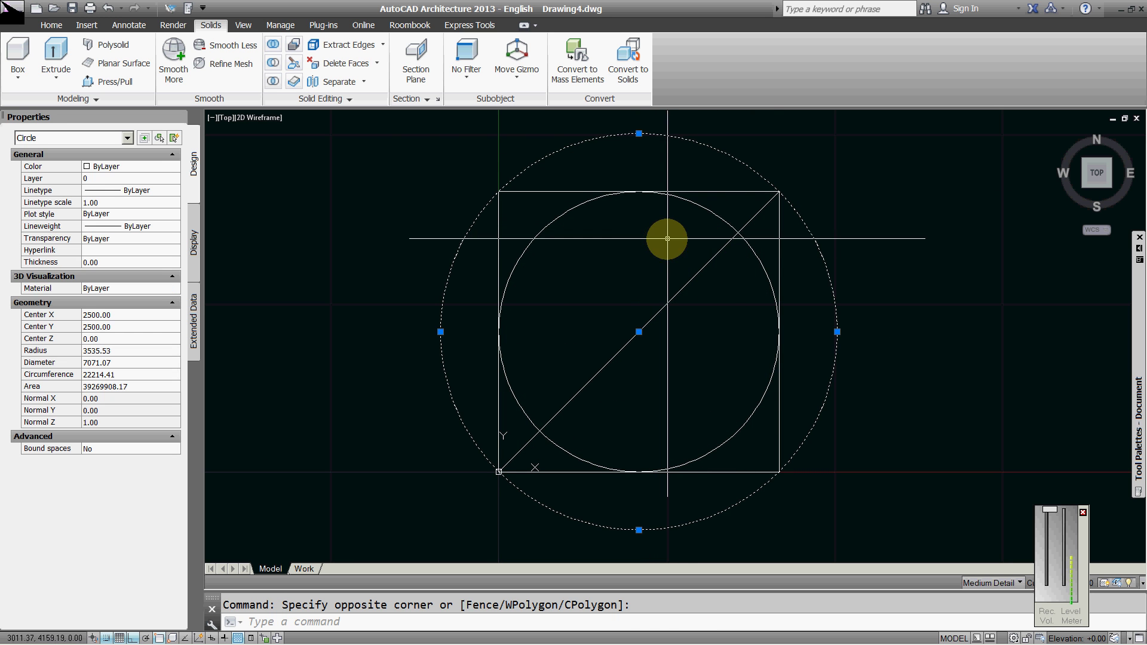
key("Escape")
type("co")
key("Return")
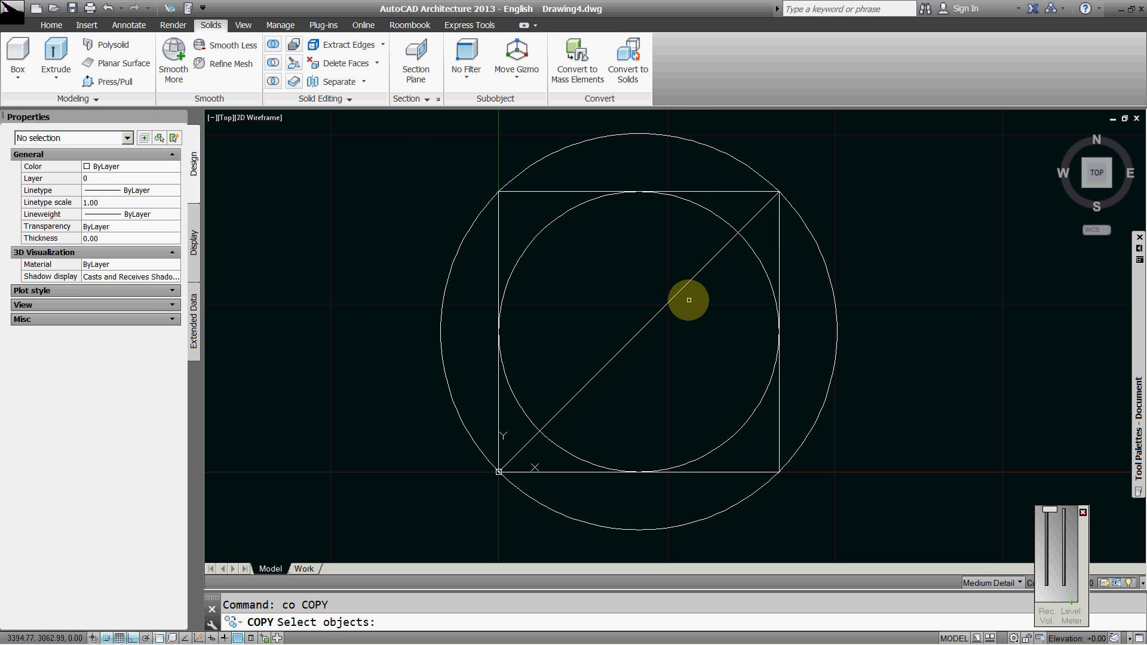
left_click(686, 297)
left_click(719, 152)
left_click(719, 152)
scroll(655, 239, "down", 4)
middle_click_drag(655, 238, 290, 340)
key("Return")
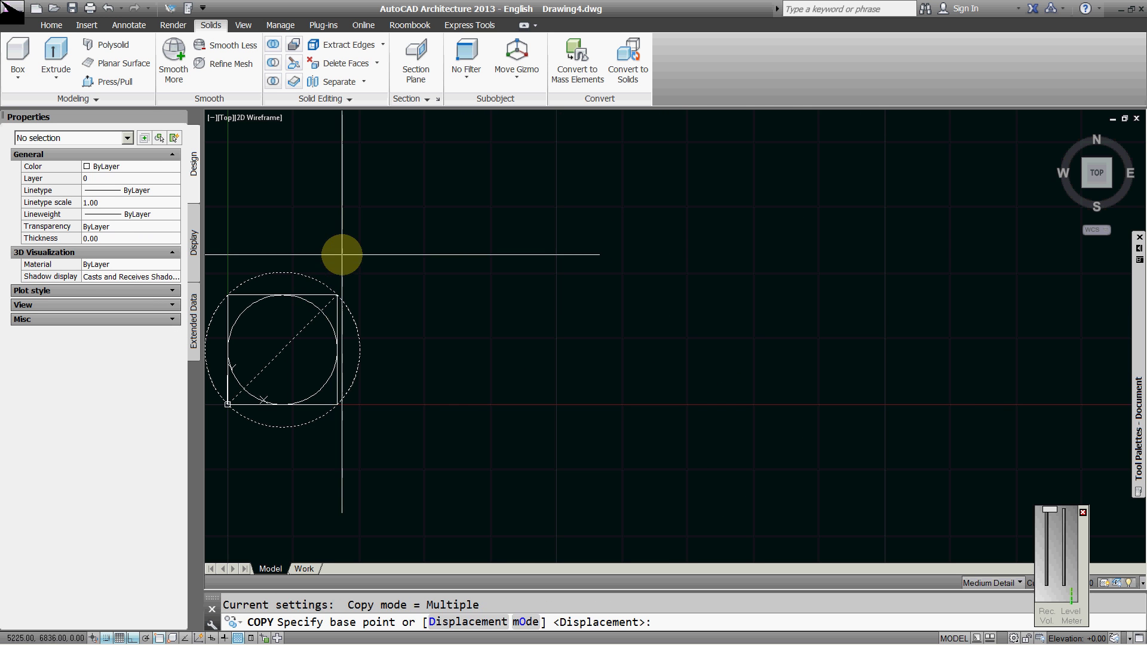
left_click(337, 295)
left_click(580, 295)
key("Escape")
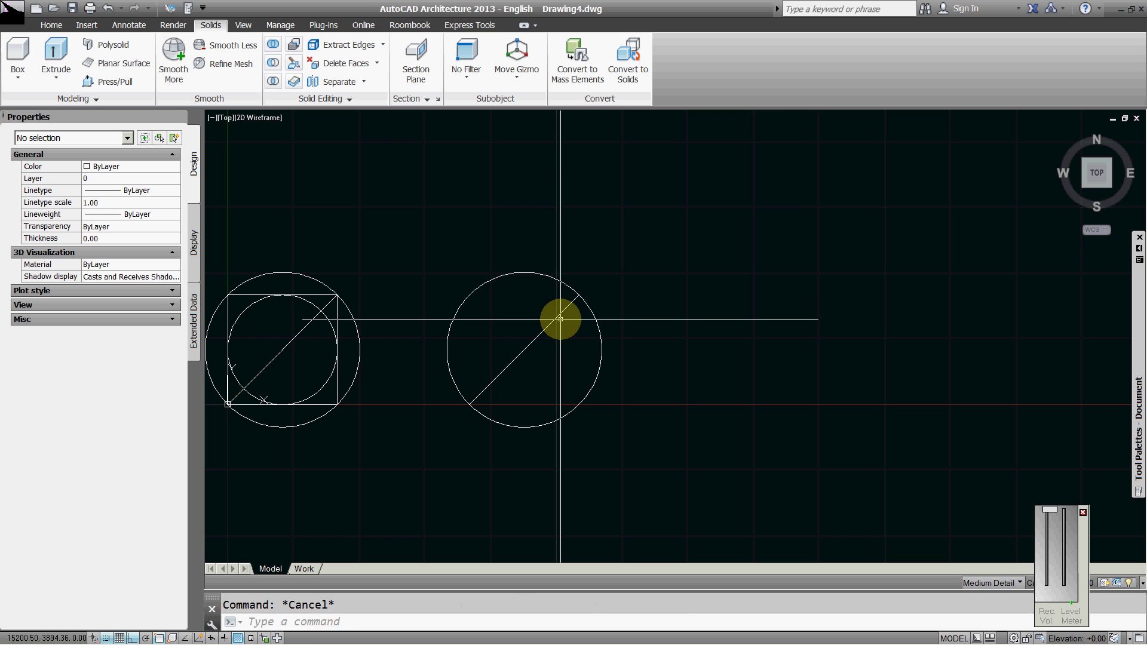
Rotate the copied circle and line by -45 degrees about the circle's centre.
type("ro")
key("Return")
left_click(558, 368)
left_click(414, 159)
key("Return")
left_click(527, 353)
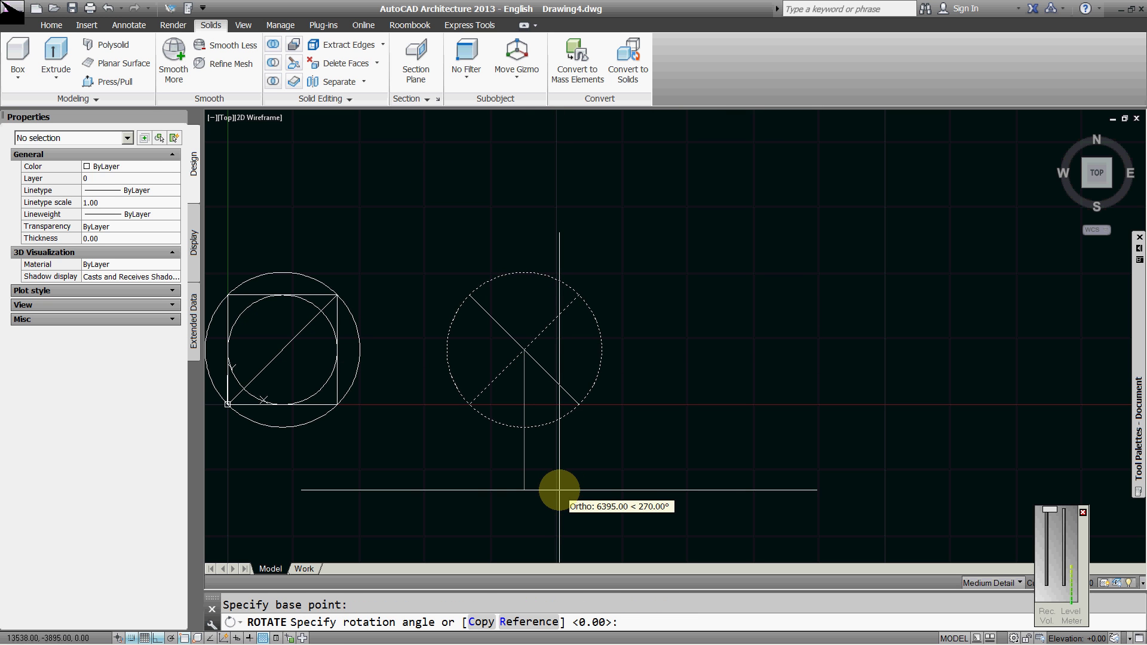
type("-45")
key("Return")
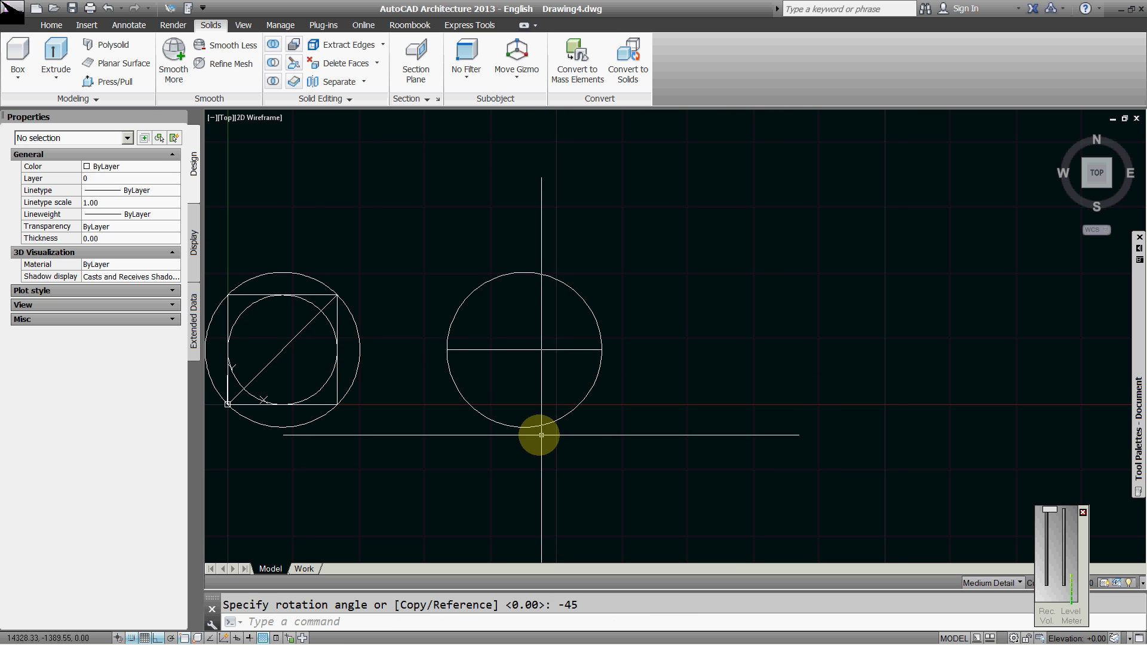
Offset the copied circle outward by 250 units.
middle_click_drag(528, 397, 604, 396)
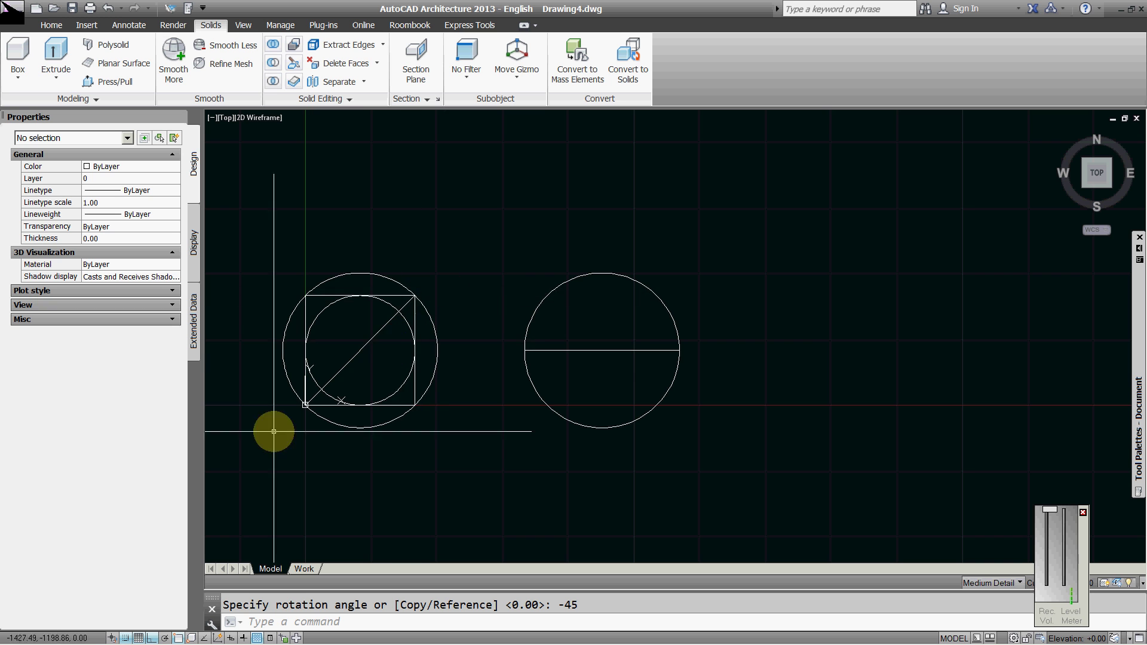
scroll(592, 345, "up", 2)
middle_click_drag(577, 348, 817, 357)
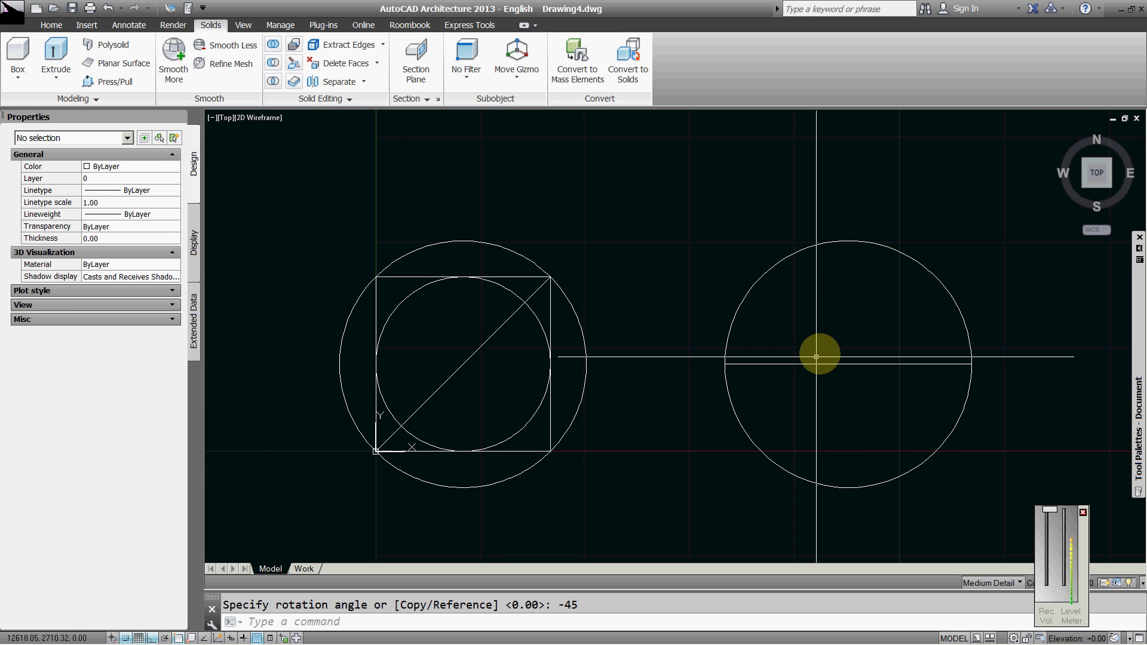
middle_click_drag(863, 326, 775, 309)
key("Escape")
type("o")
key("Return")
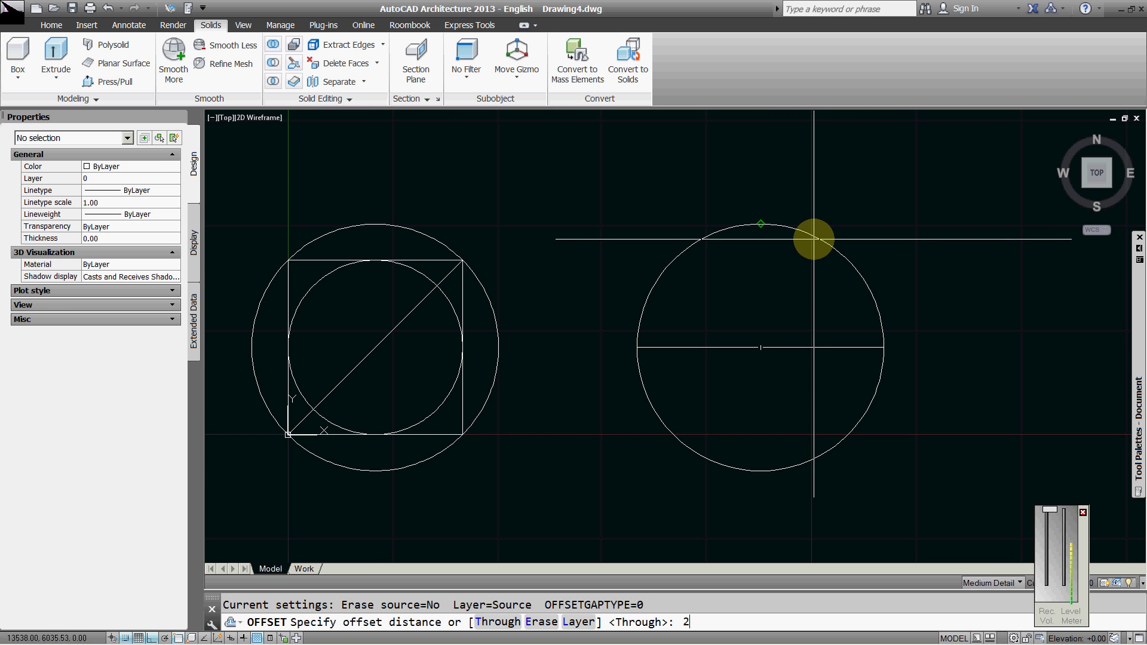
key("Return")
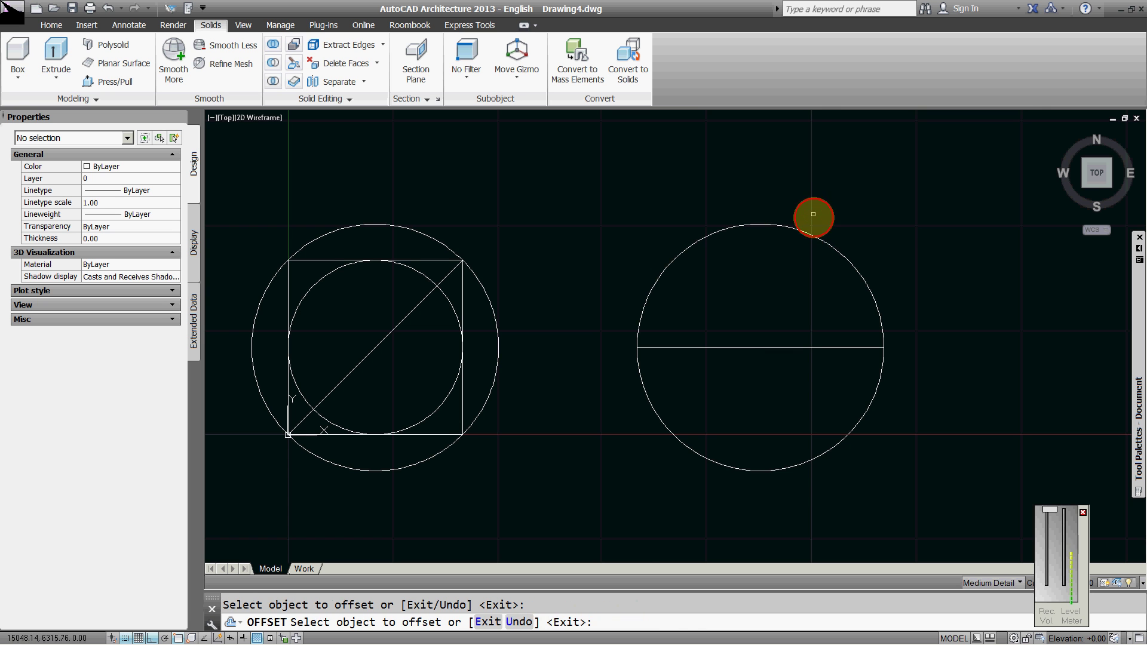
left_click(811, 232)
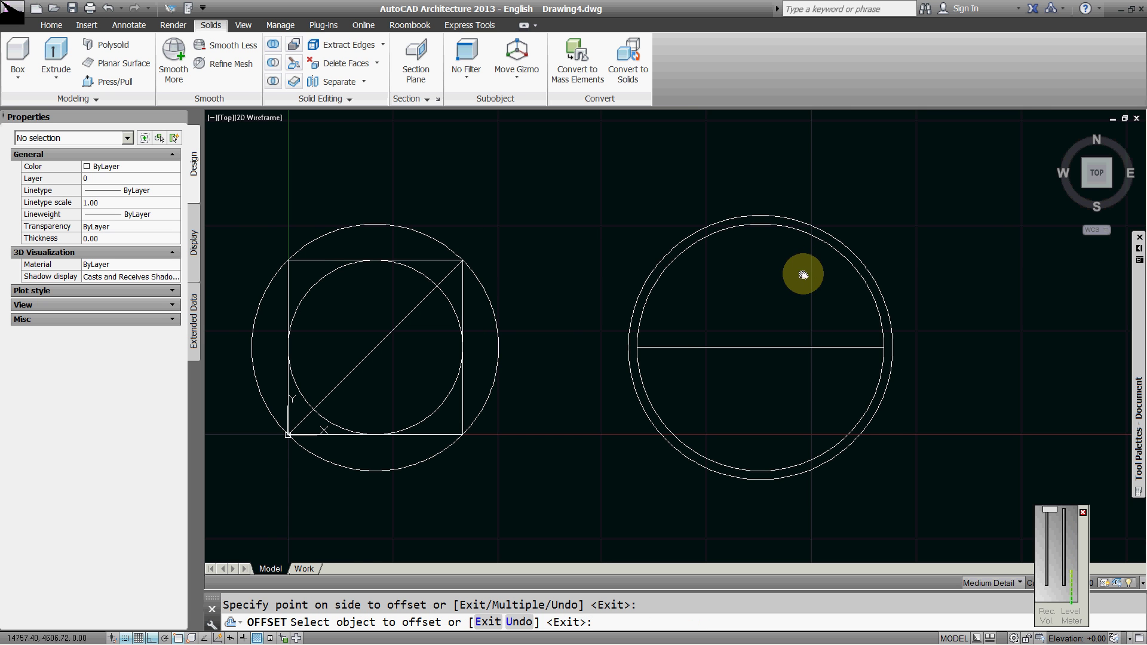
middle_click_drag(803, 274, 786, 275)
key("Escape")
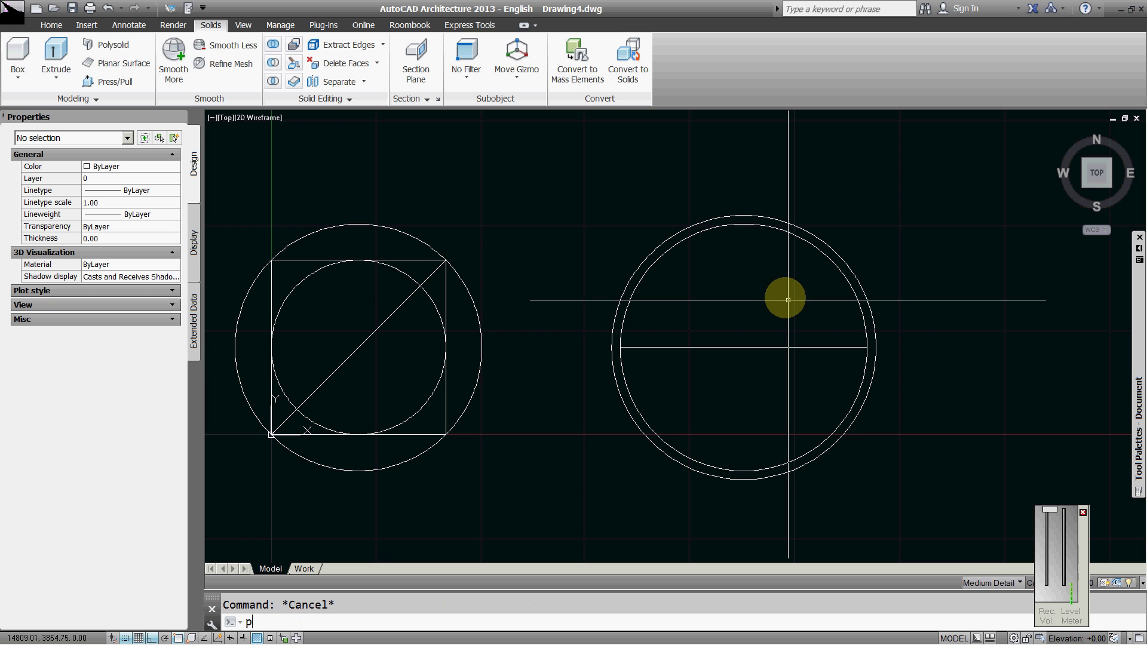
Draw a vertical polyline from the centre of the copied circles up past the outer circle.
type("pl")
key("Return")
left_click(747, 344)
left_click(806, 183)
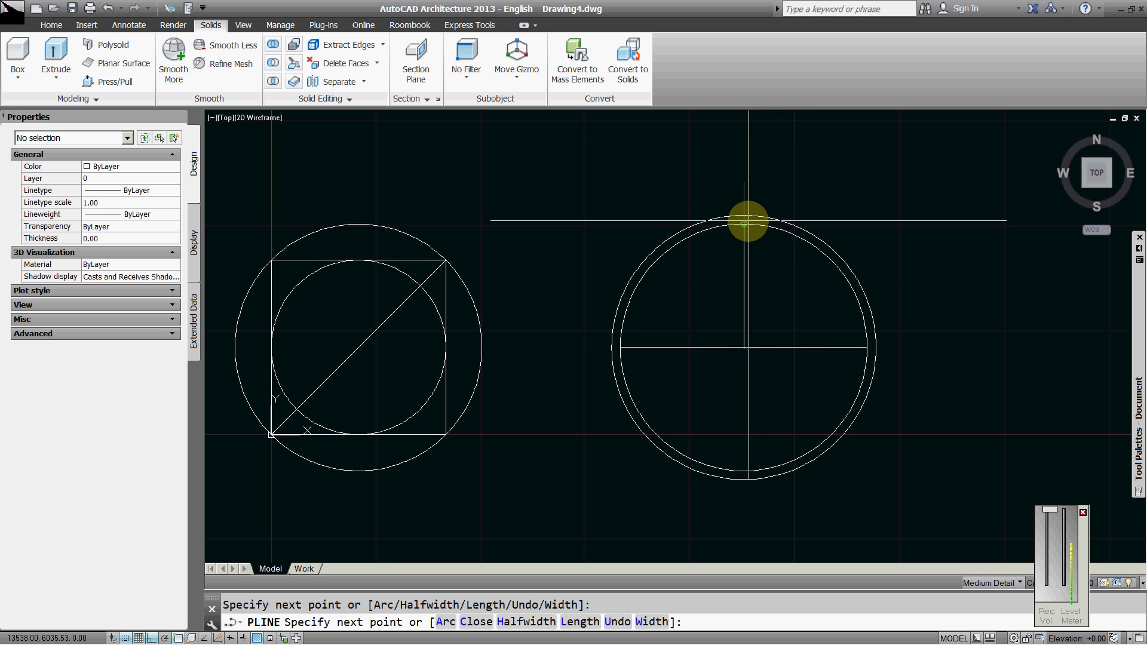
key("Escape")
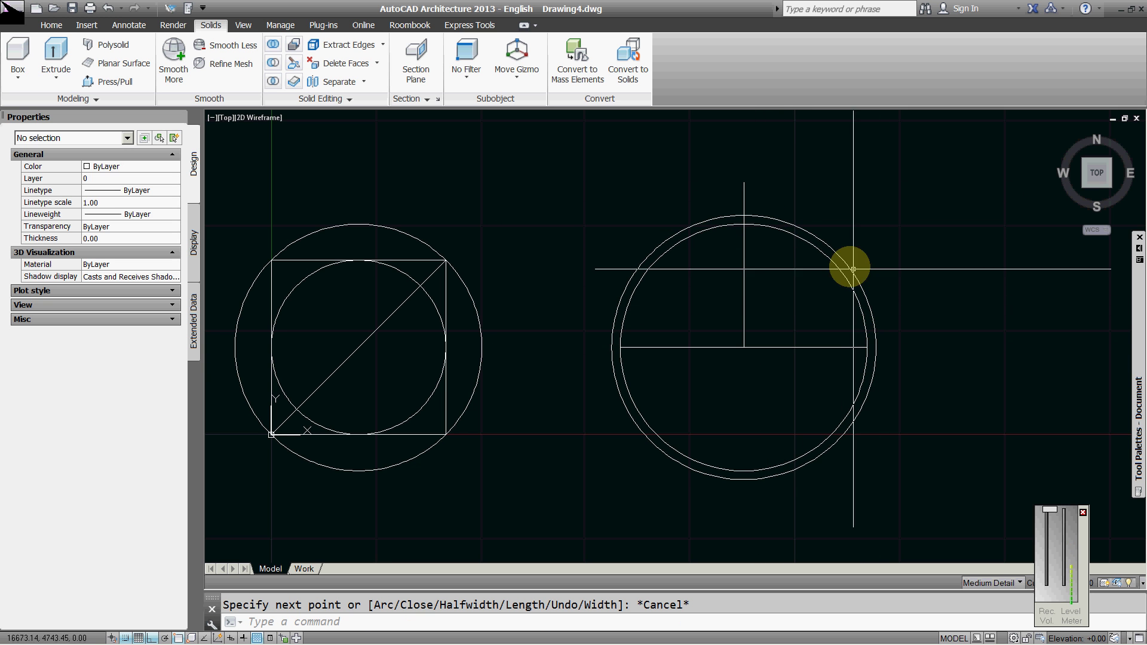
middle_click_drag(863, 339, 821, 343)
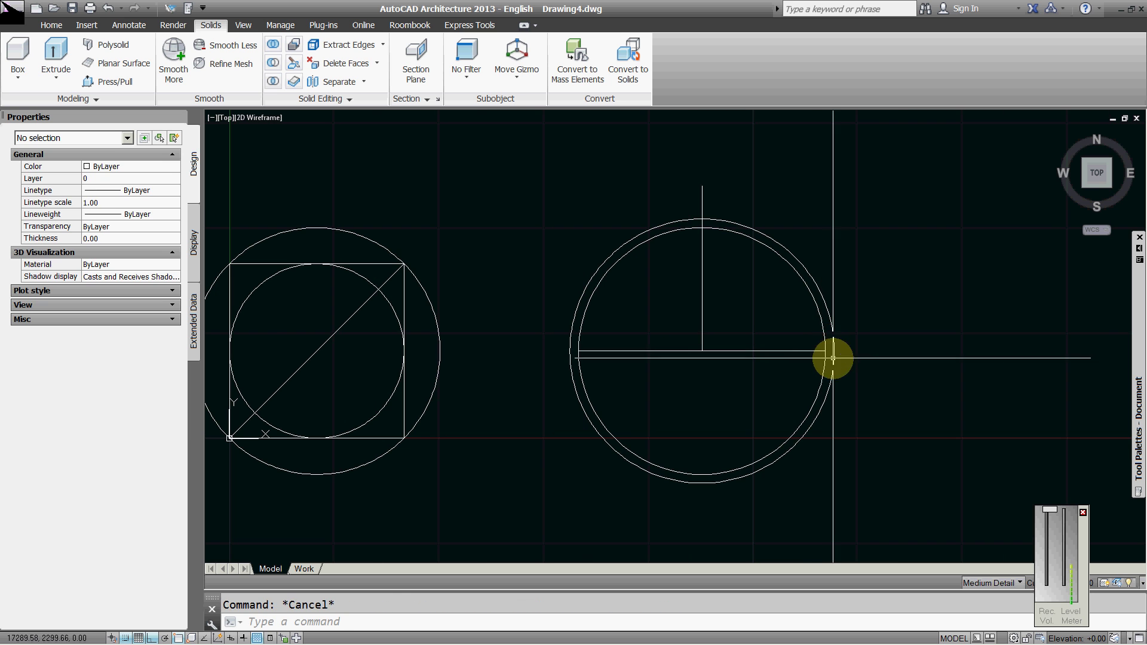
type("pl")
key("Return")
key("Escape")
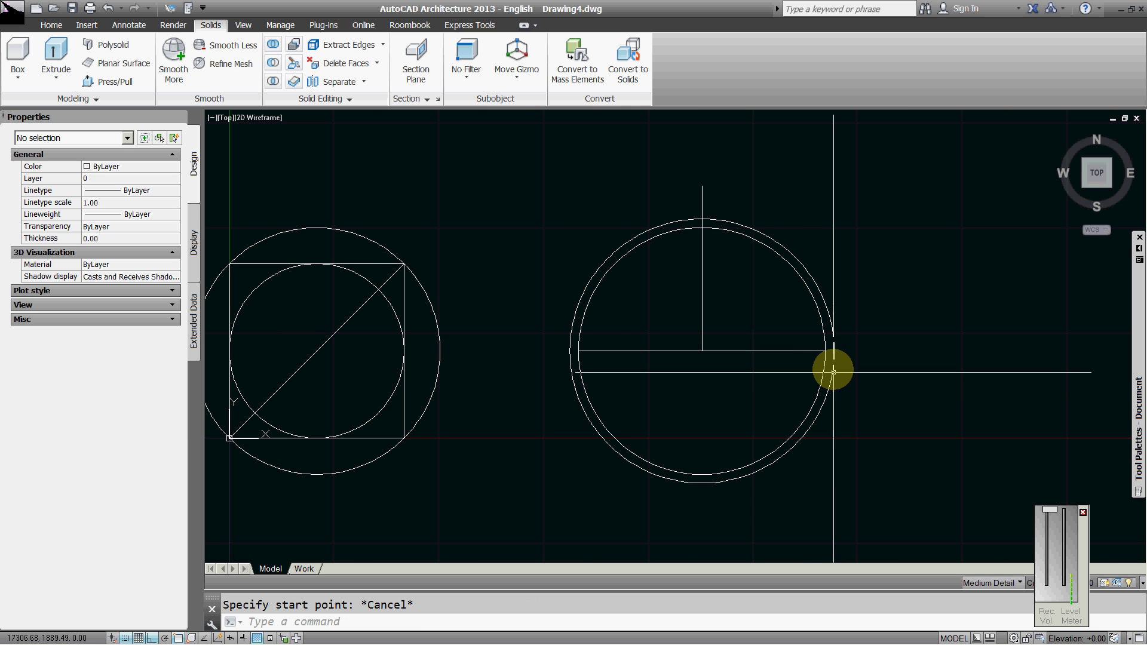
Stretch the right end of the horizontal line inside the copied circles to beyond the outer circle.
scroll(833, 359, "up", 2)
left_click(828, 358)
left_click(788, 337)
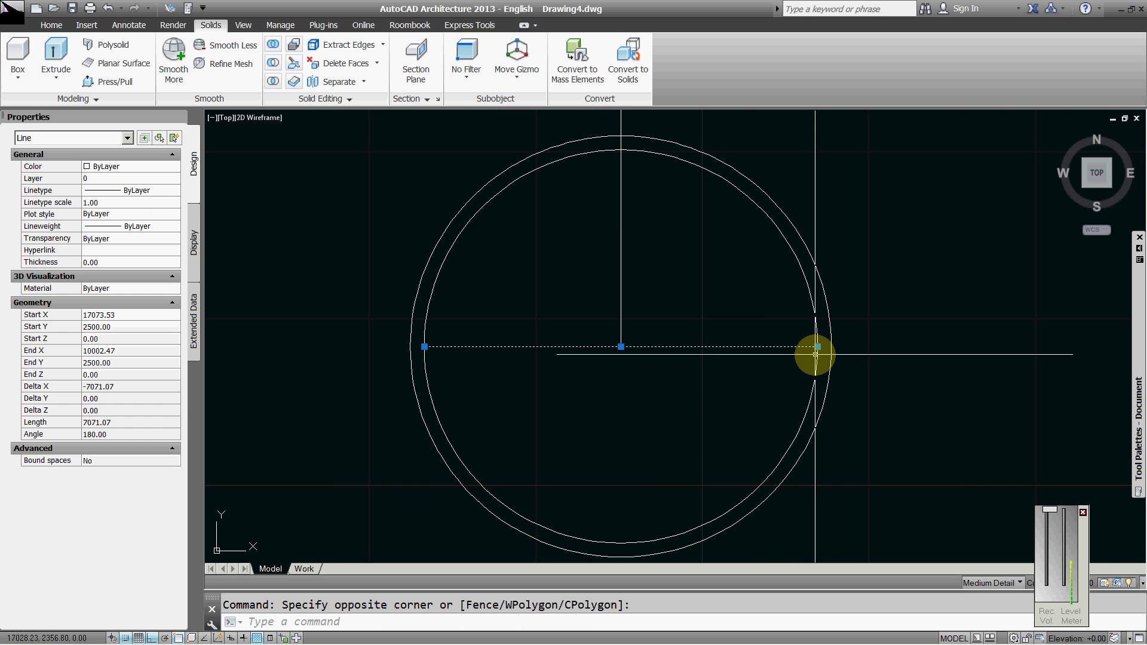
left_click(826, 346)
key("Escape")
Set the colour of the two concentric circles and the horizontal and vertical lines to red.
middle_click_drag(832, 303, 839, 344)
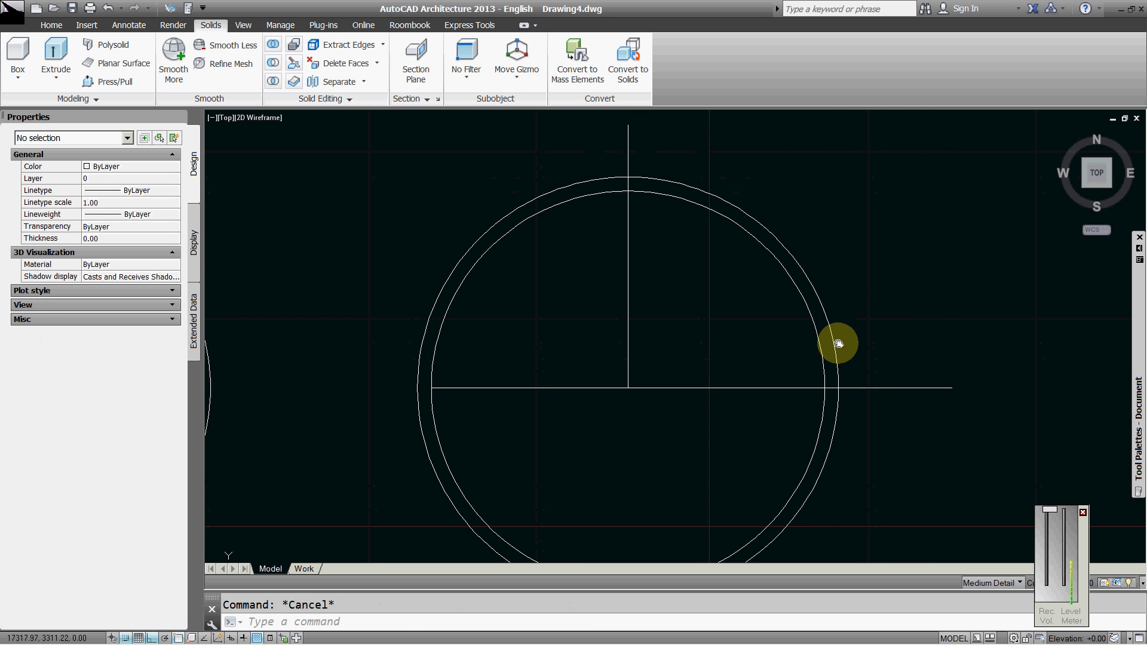
left_click(876, 496)
left_click(471, 192)
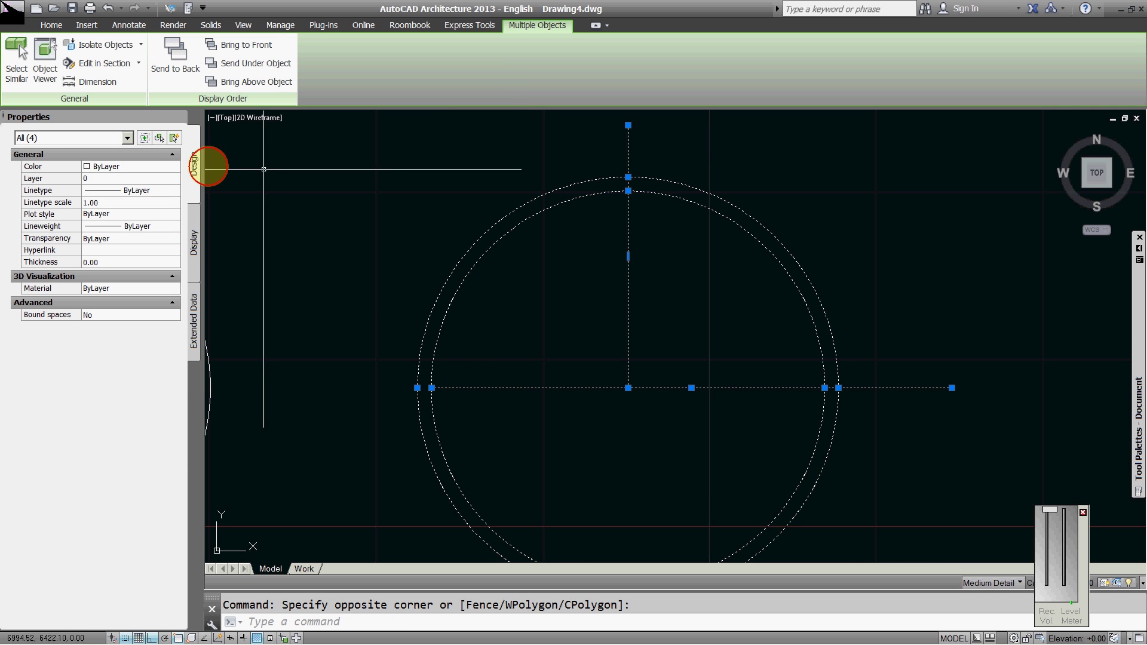
left_click(127, 166)
left_click(113, 202)
key("Escape")
Create a boundary polyline from the upper-right quarter of the ring between the two concentric circles.
type("b")
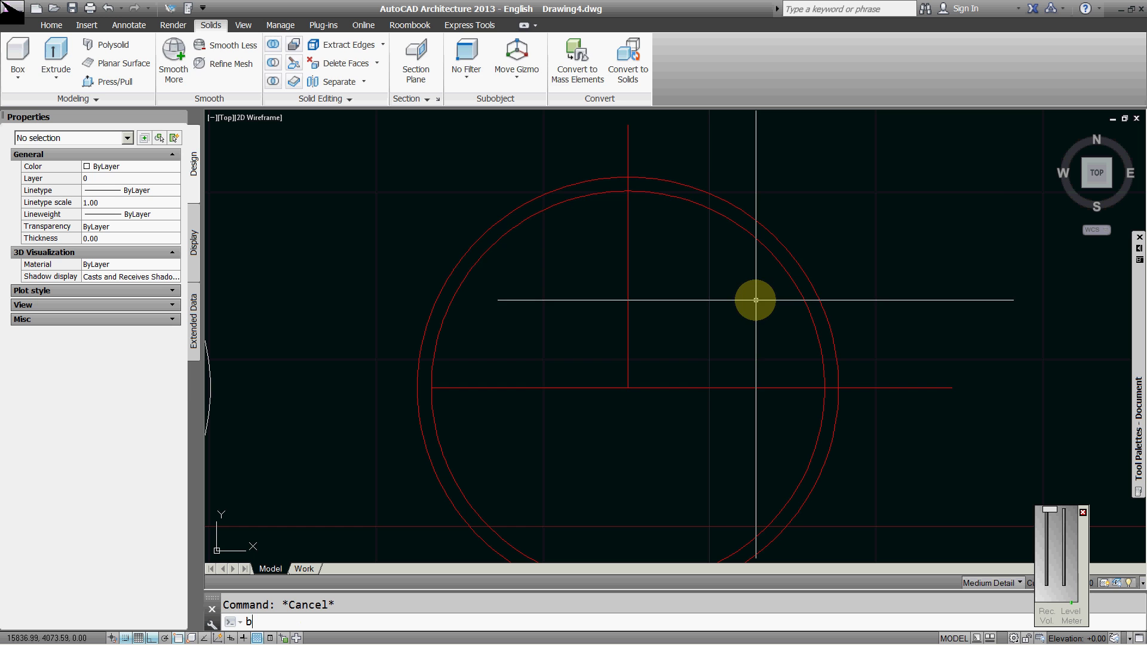
type("o")
key("Return")
key("space")
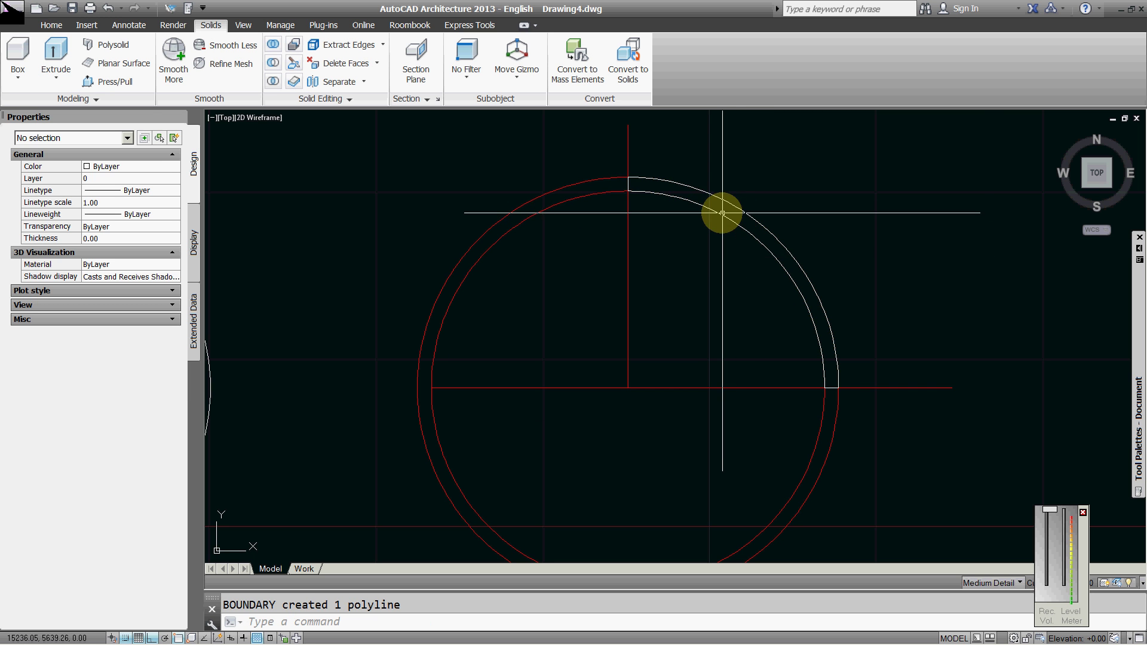
Split the model space into two vertical viewports and set one of them to the SE Isometric view.
left_click(723, 212)
scroll(705, 345, "down", 4)
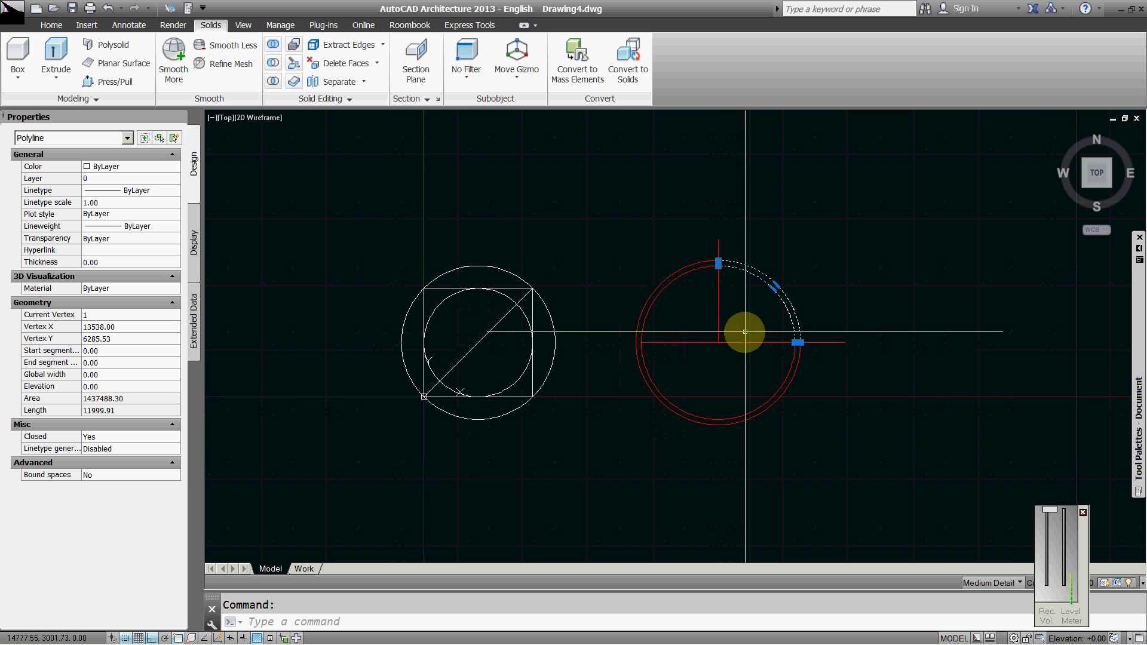
key("Escape")
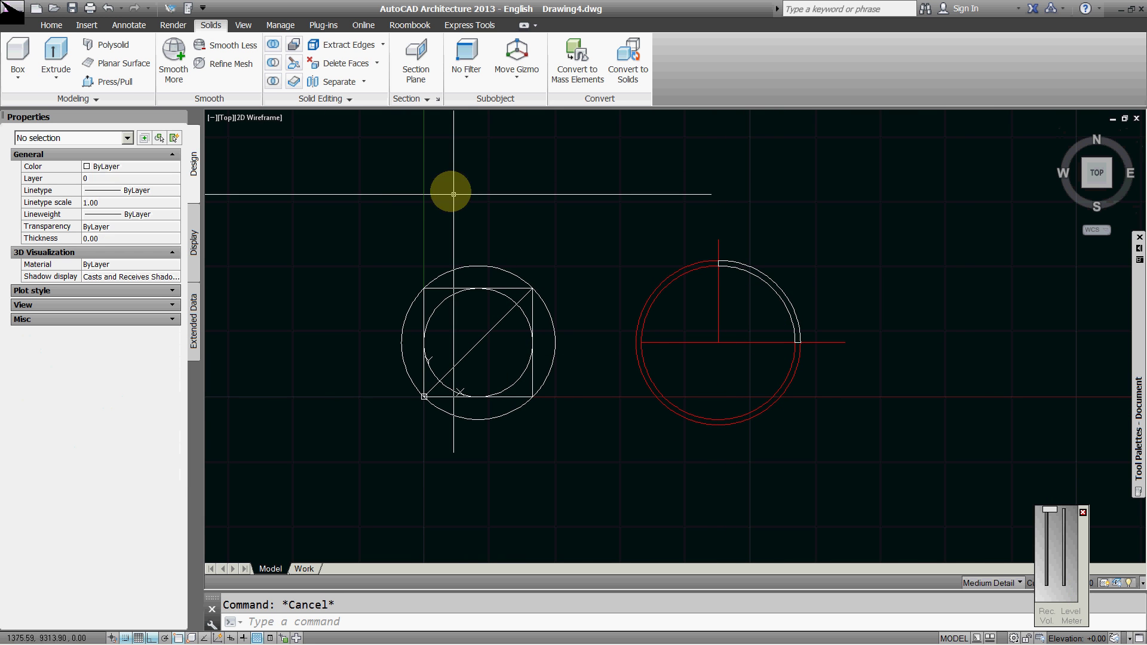
left_click(213, 119)
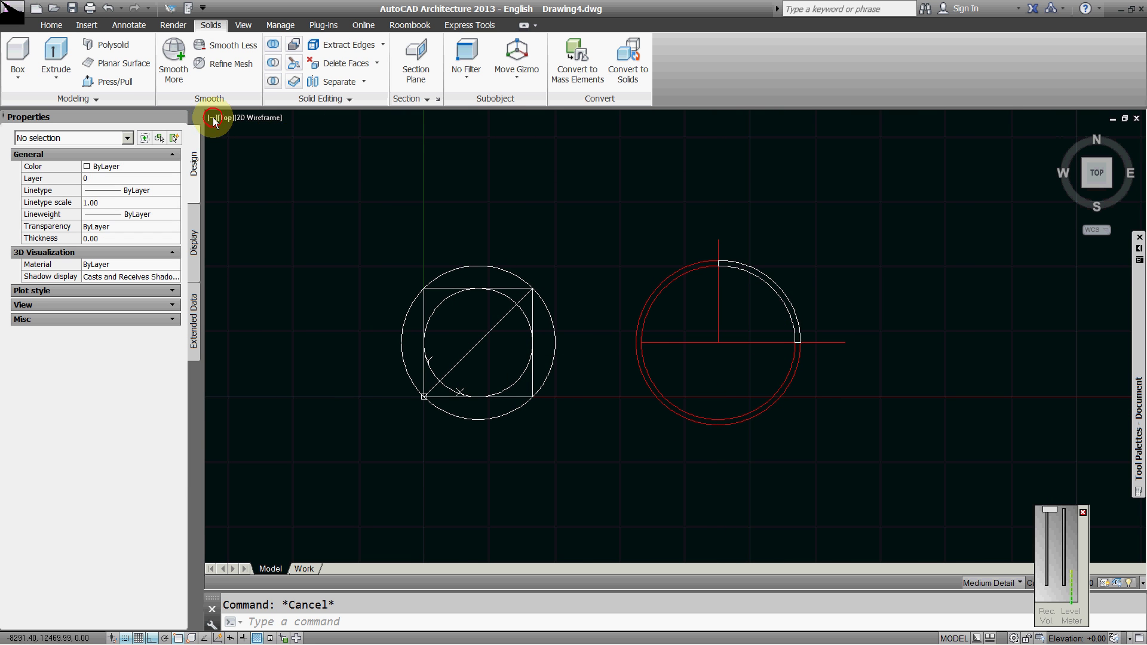
left_click(213, 118)
mouse_move(274, 144)
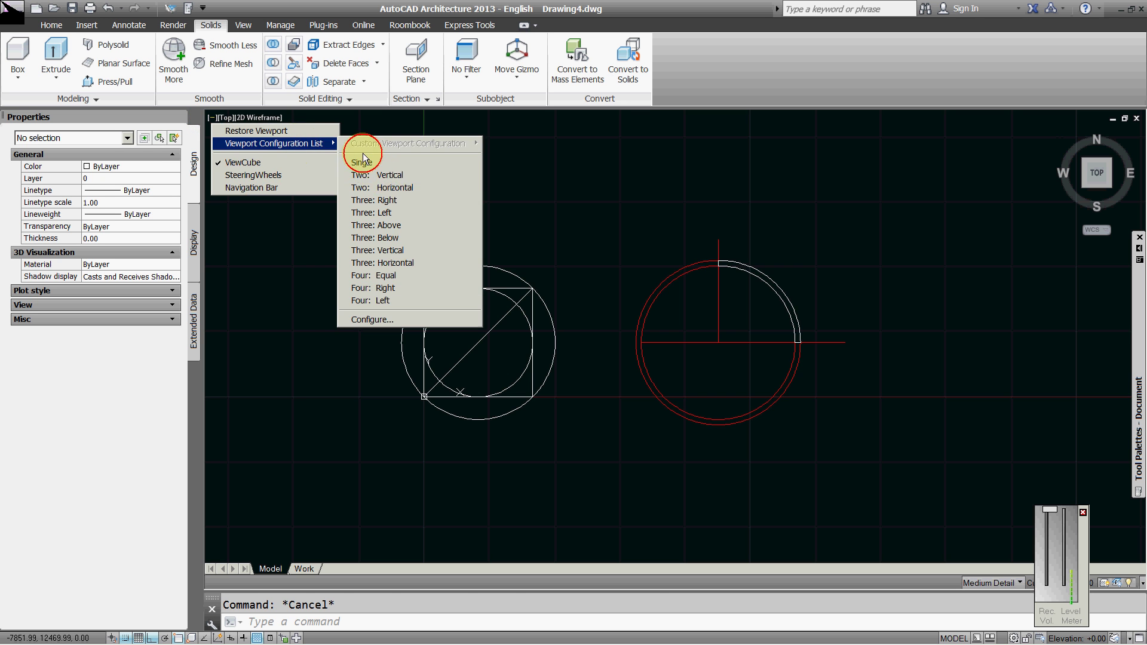
left_click(389, 176)
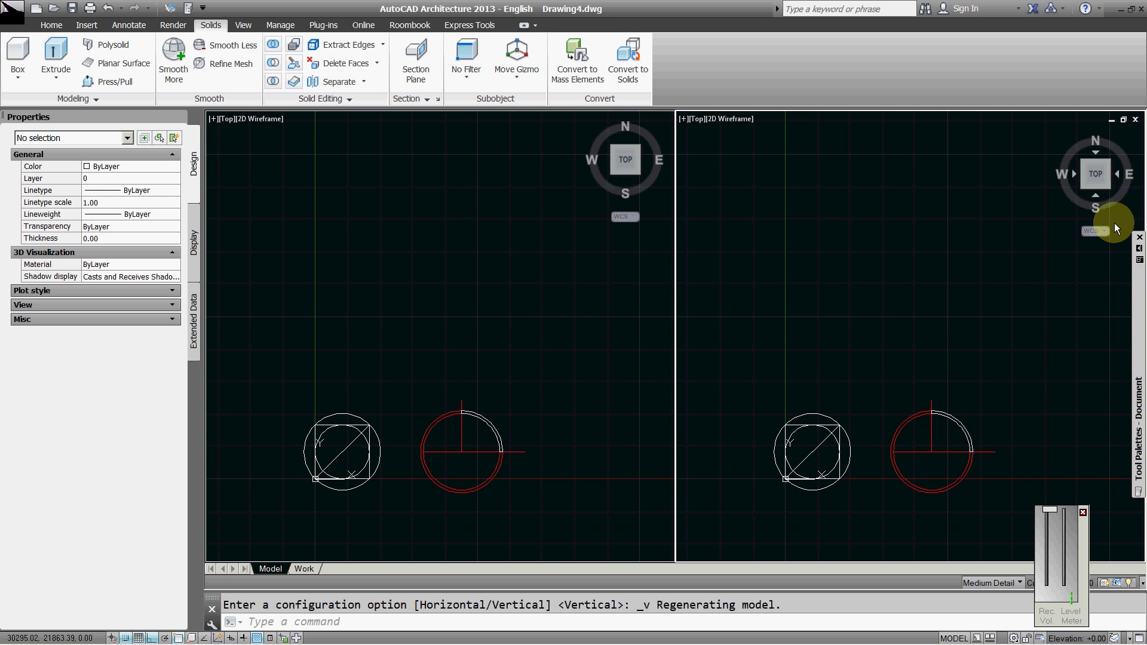
left_click(1107, 192)
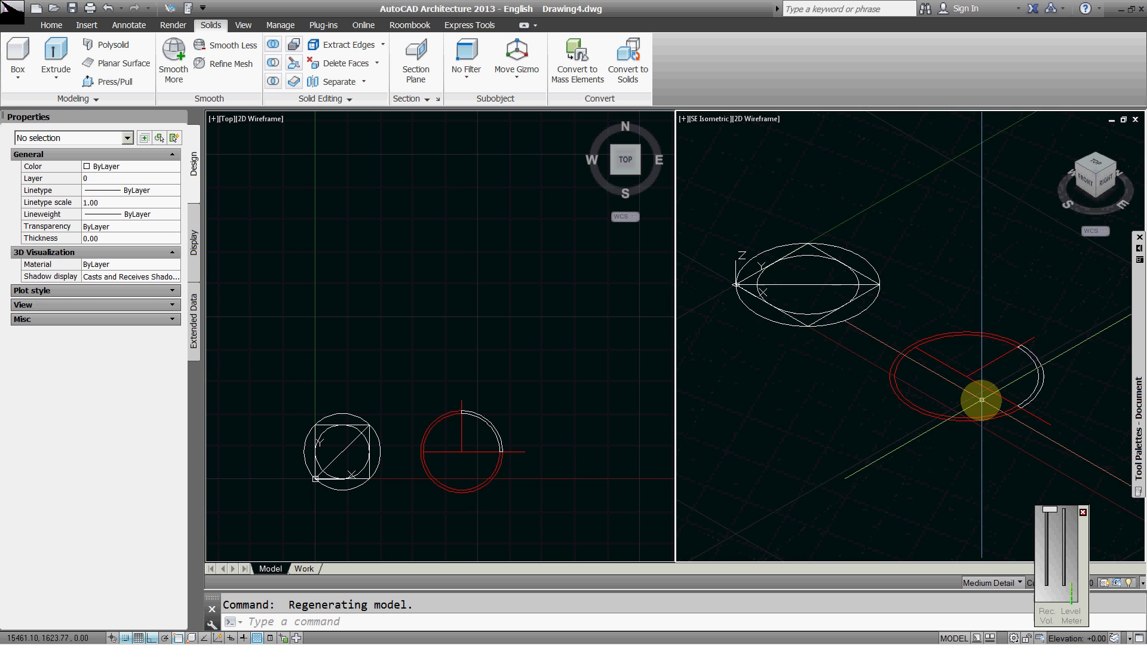
Rotate the quarter-ring profile 90 degrees in 3D about the red horizontal line through the circles' centre so it stands upright.
middle_click_drag(982, 402, 956, 366)
scroll(1011, 363, "up", 3)
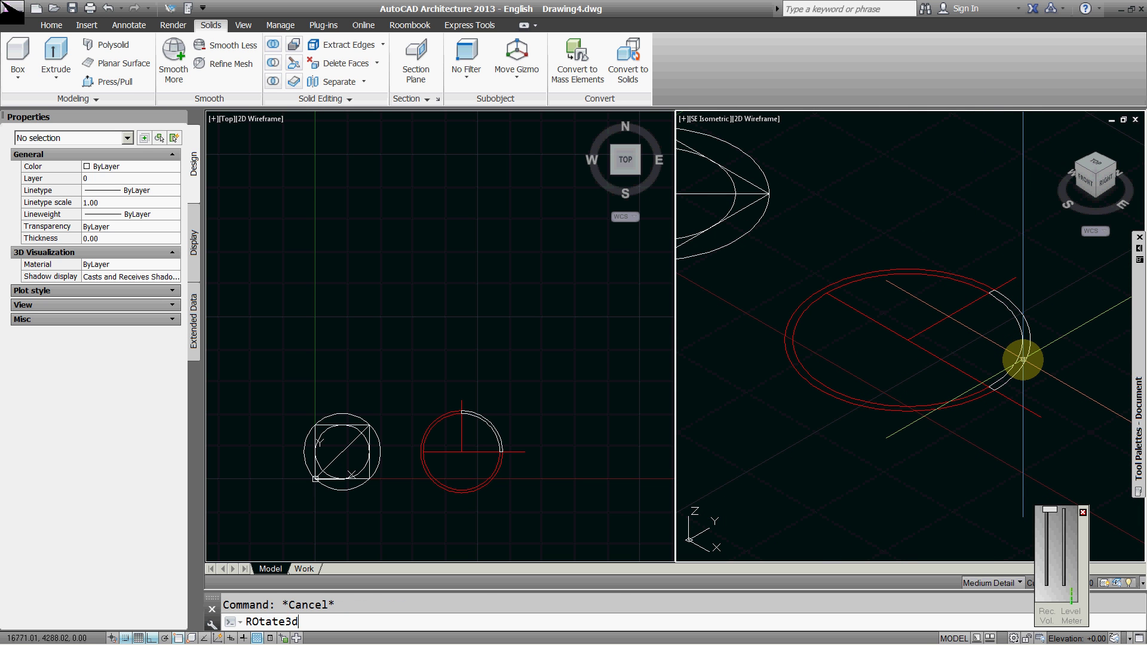
key("Return")
left_click(1037, 428)
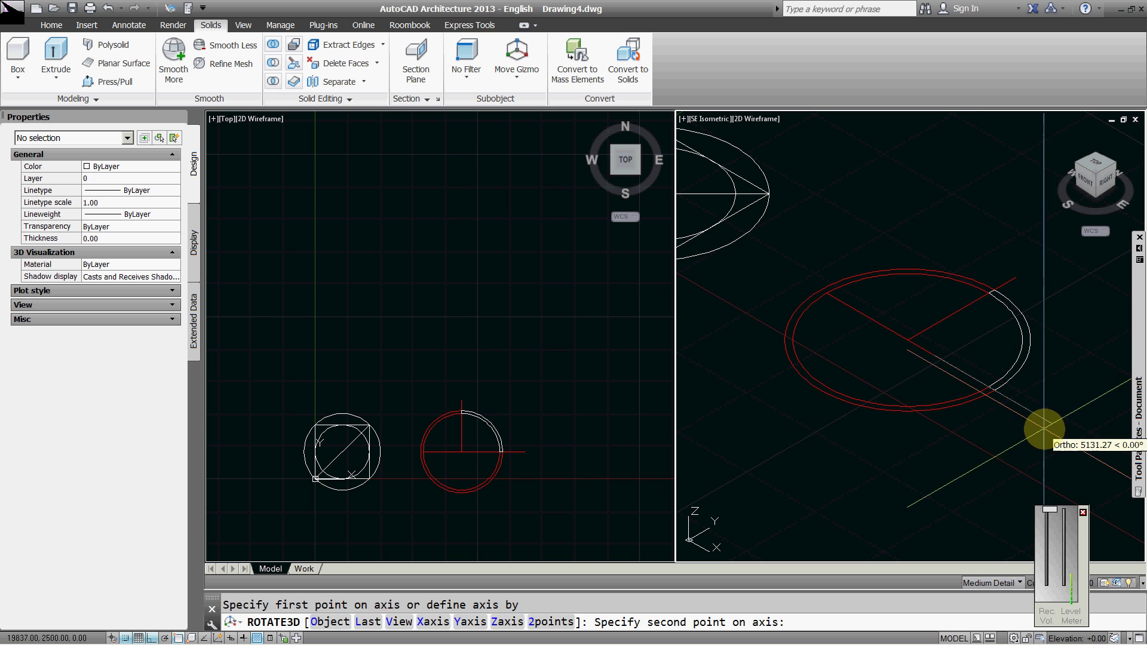
left_click(1055, 432)
key("Return")
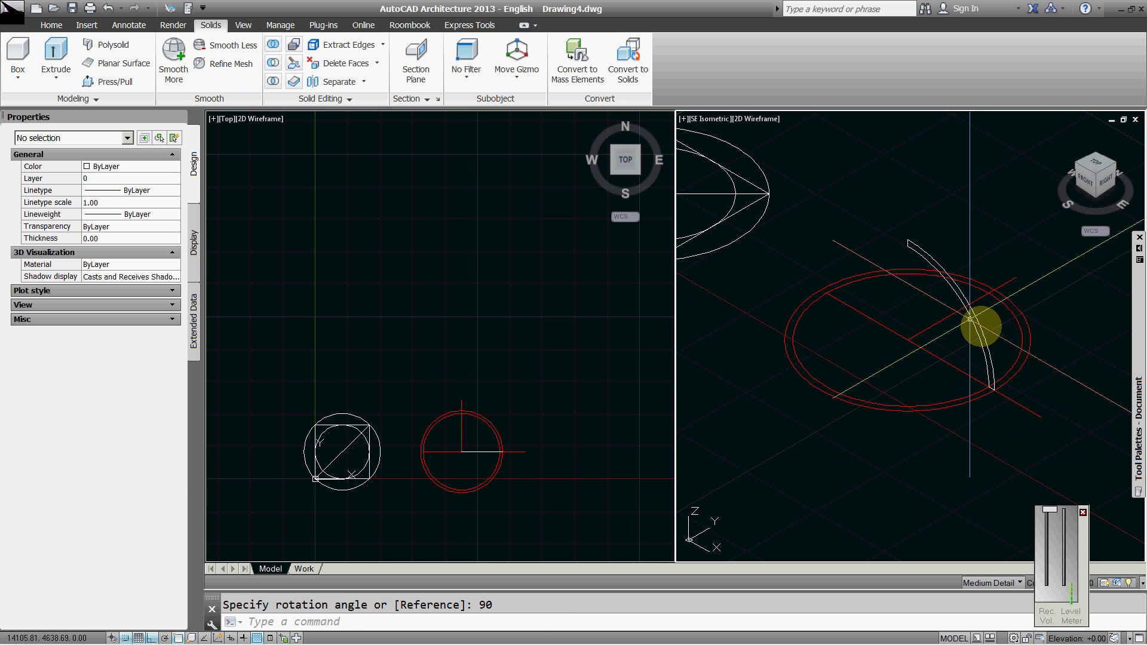
left_click(975, 330)
key("Escape")
type("rev")
key("Return")
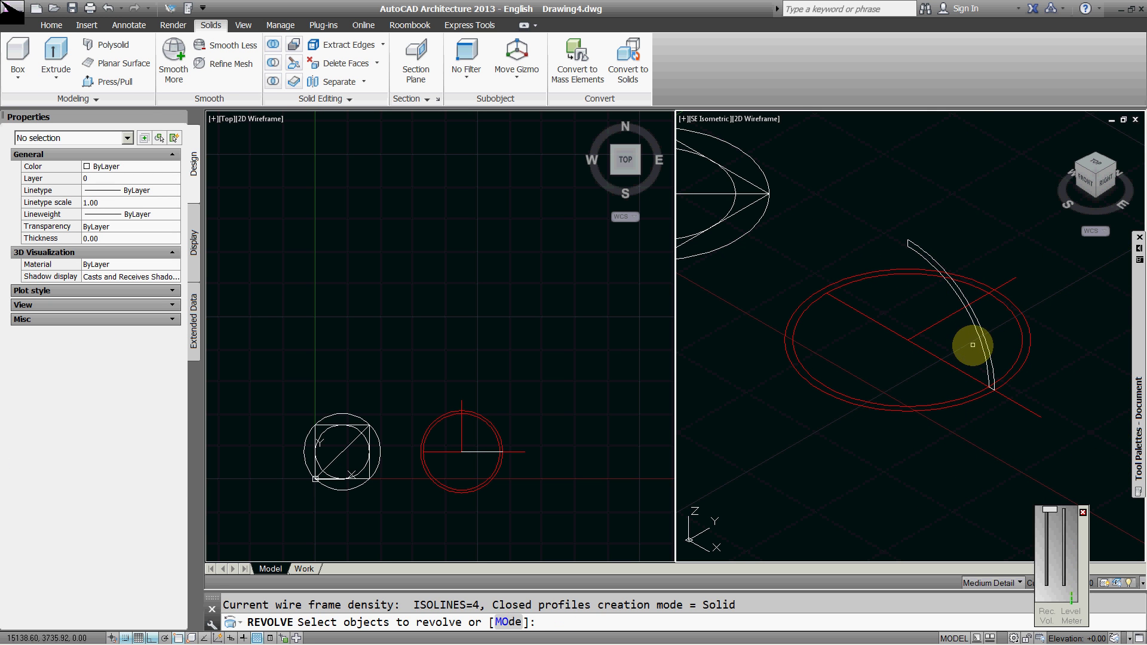
key("Return")
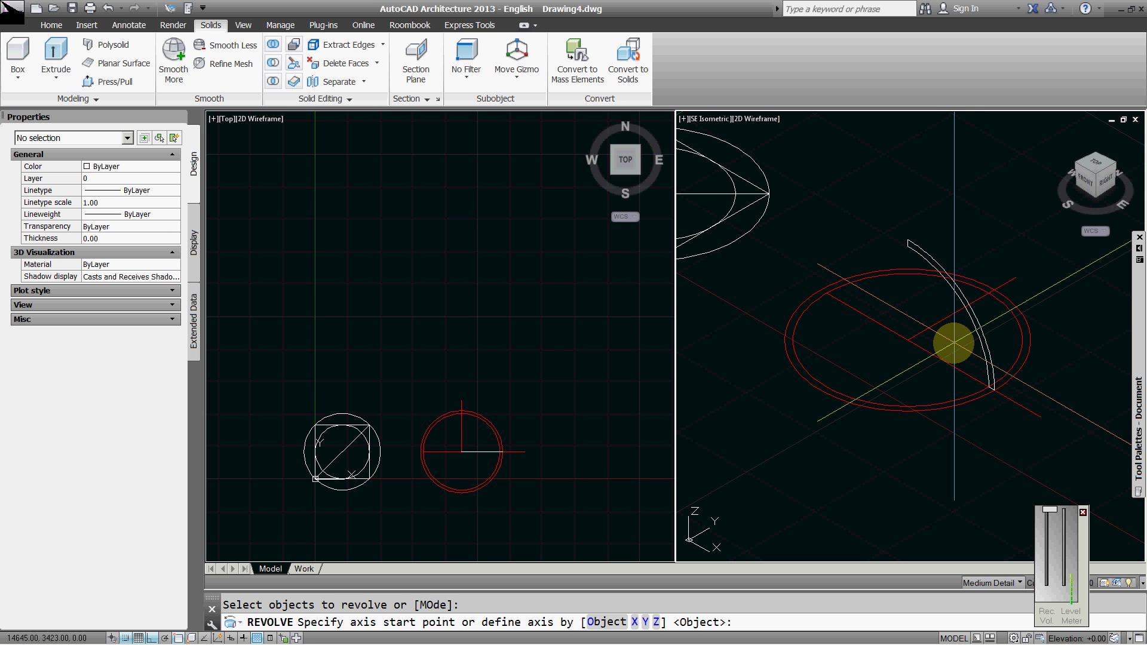
type("z")
key("Return")
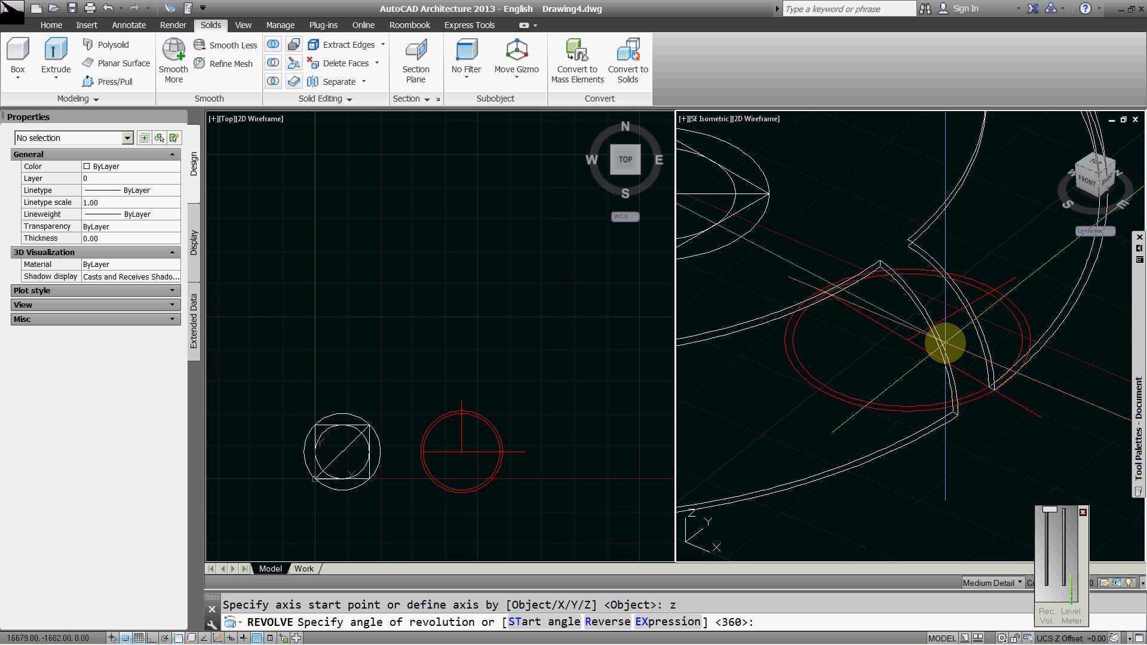
key("Escape")
type("pl")
key("Return")
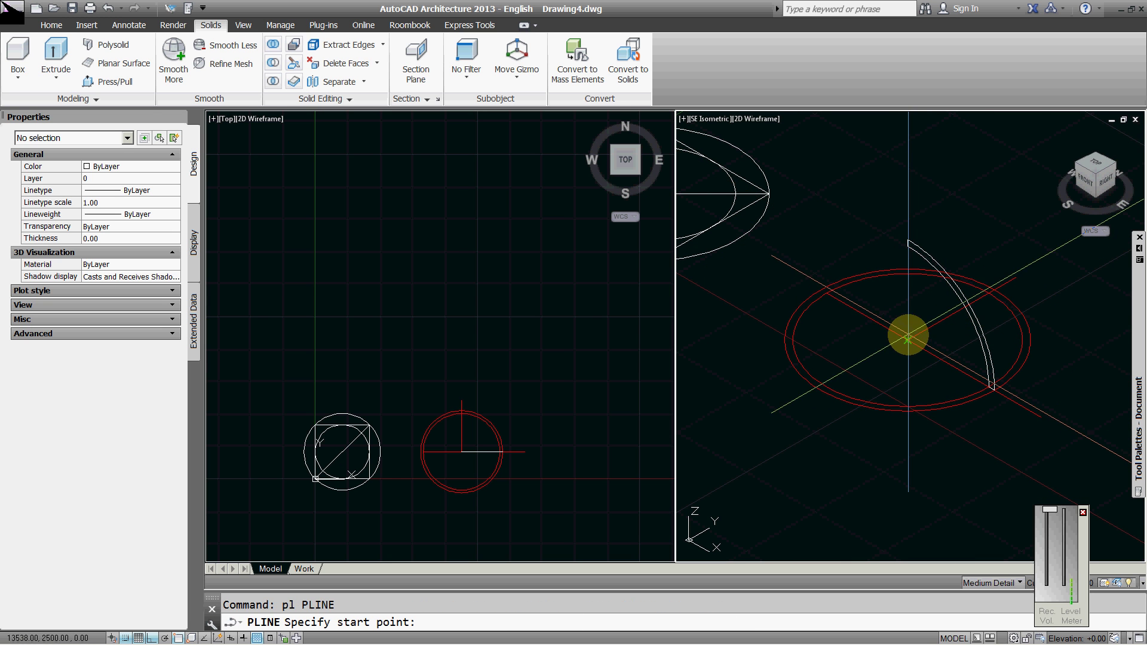
left_click(908, 335)
key("Escape")
Rotate the UCS about its X axis so the Y axis points vertically upward, and turn off the grid.
type("ui")
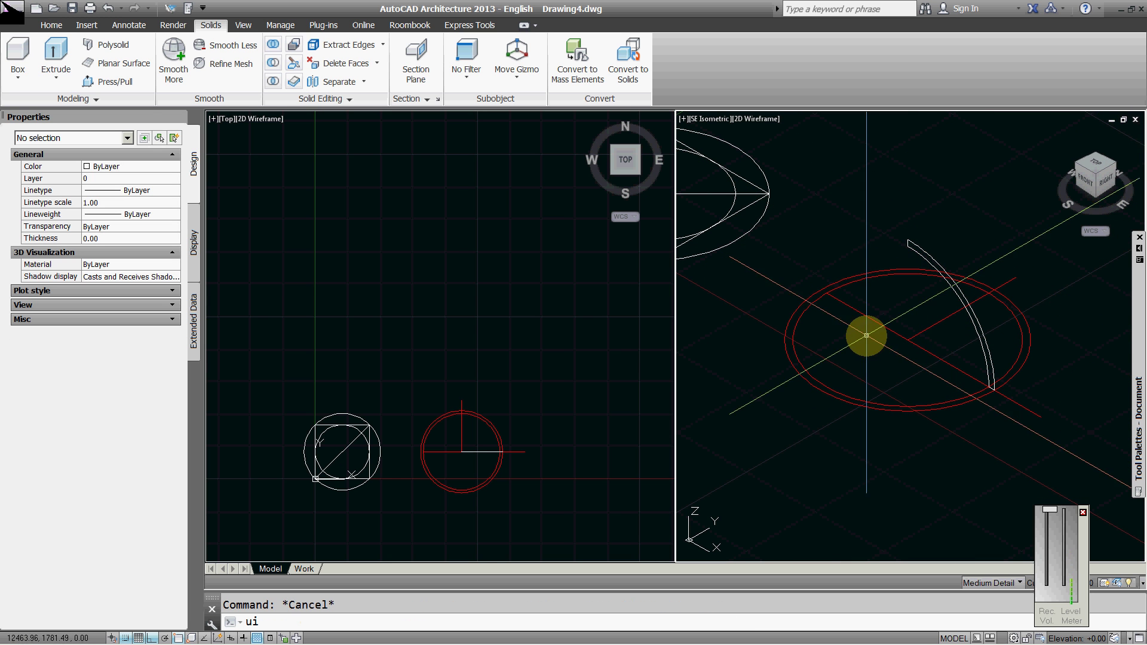
left_click(705, 539)
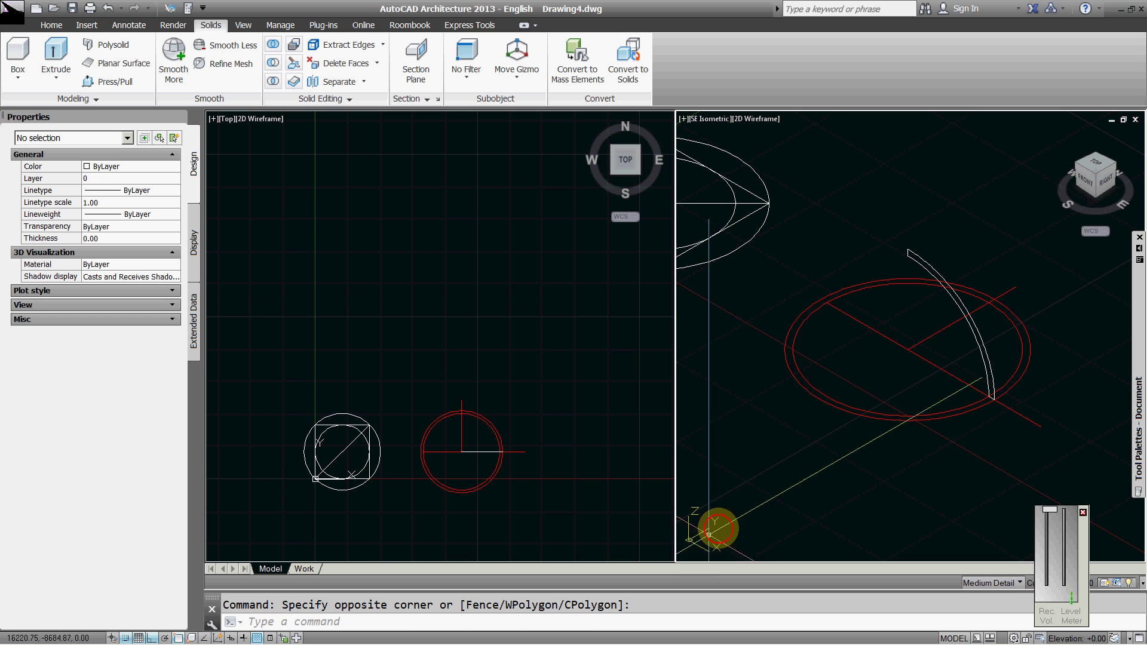
left_click(700, 535)
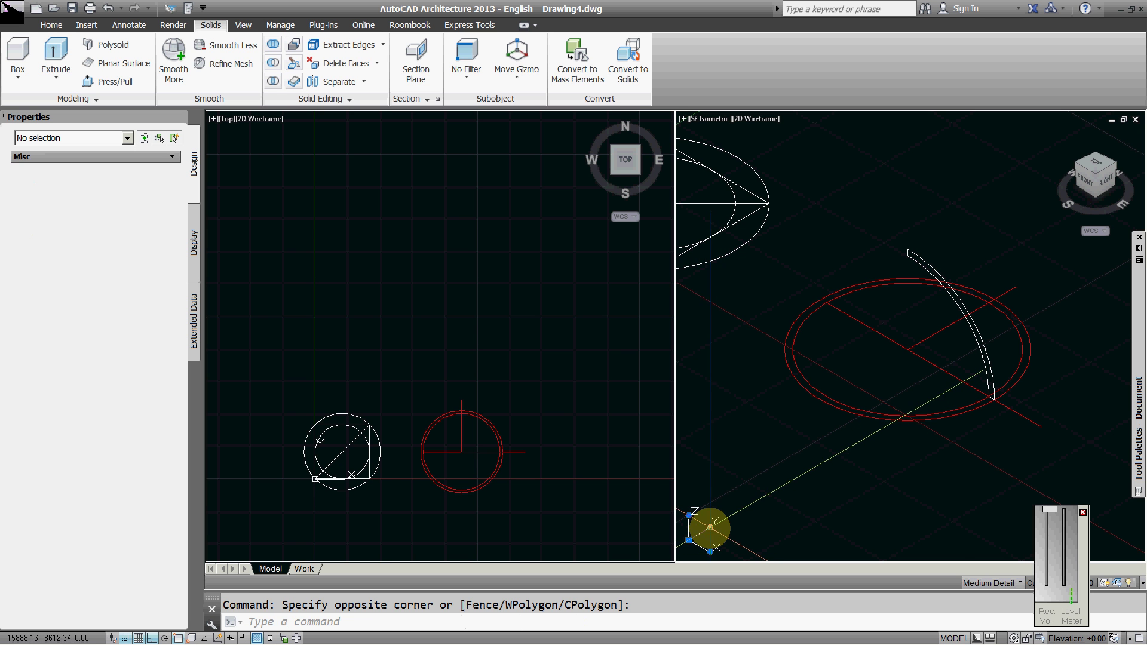
left_click(709, 528)
left_click(689, 520)
key("Escape")
middle_click_drag(894, 372, 874, 383)
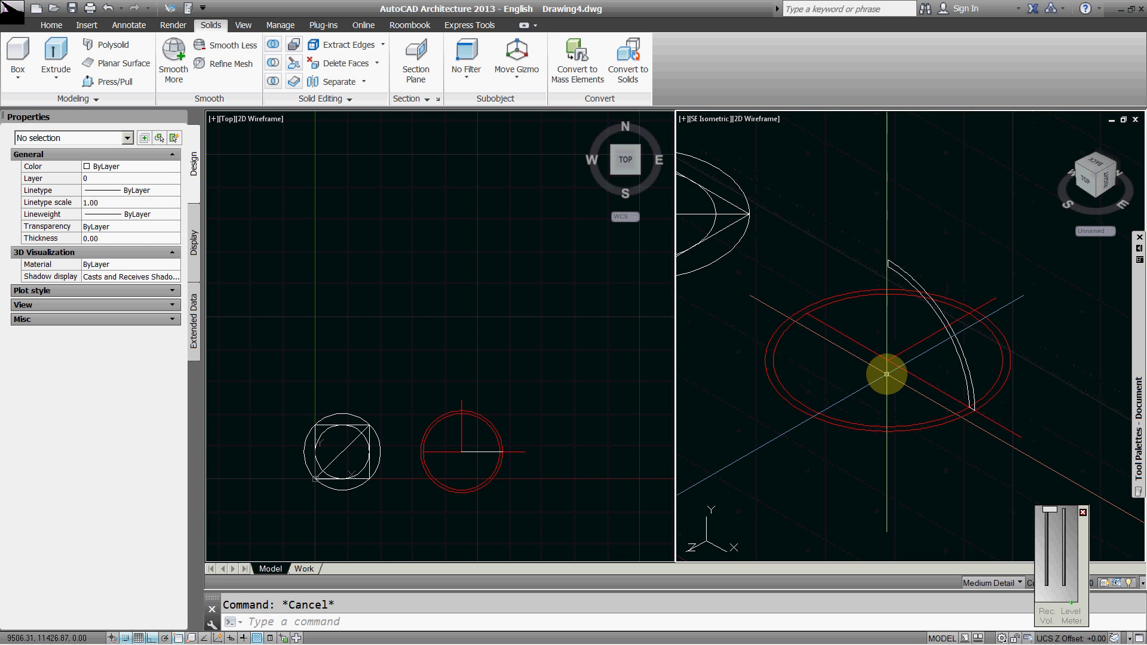
key("F7")
key("Escape")
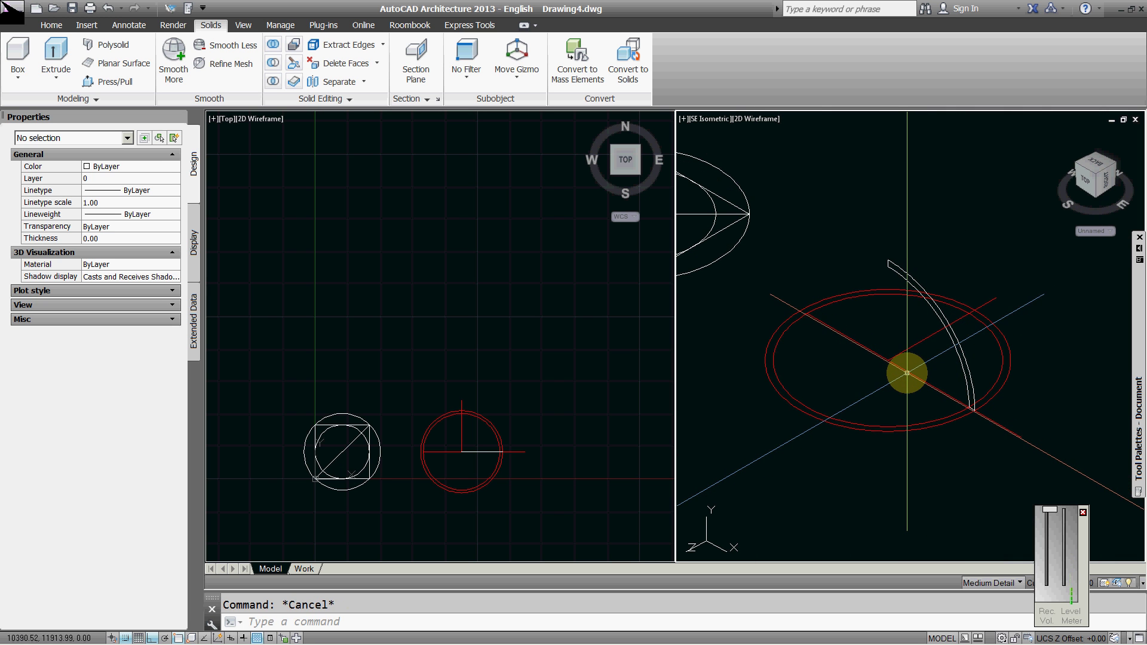
Draw a vertical polyline from the centre of the red circles up past the top of the upright profile.
type("pl")
key("Return")
left_click(889, 358)
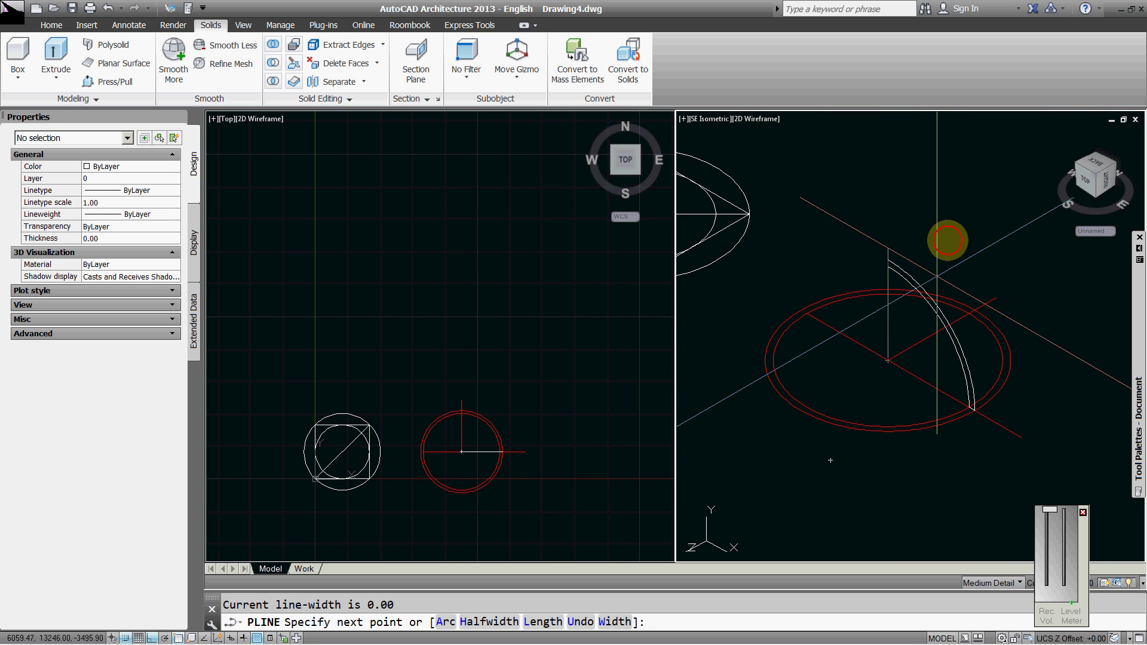
left_click(942, 221)
key("Escape")
Revolve the quarter-ring profile 360 degrees about the vertical polyline to form a solid dome.
type("rev")
key("Return")
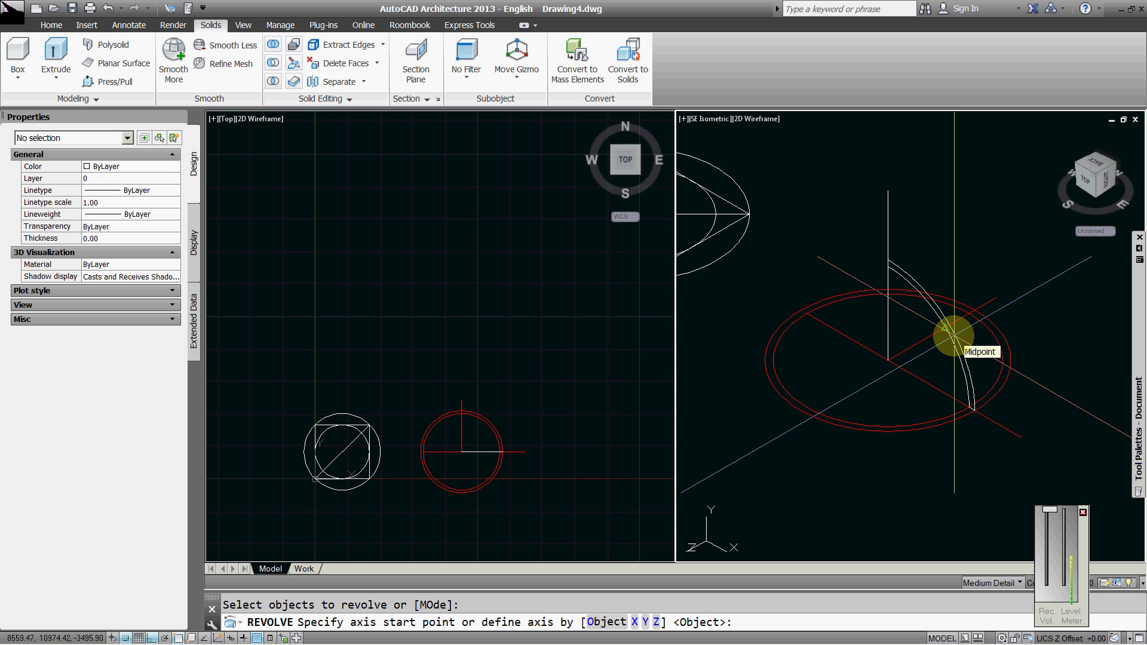
key("Return")
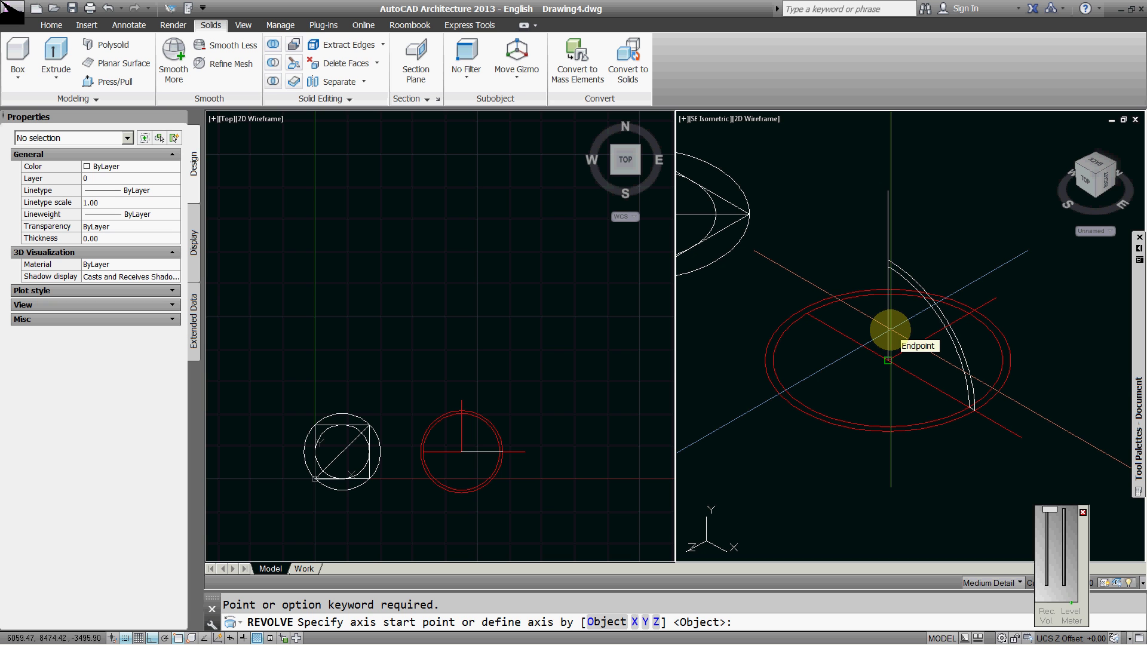
type("o")
key("Return")
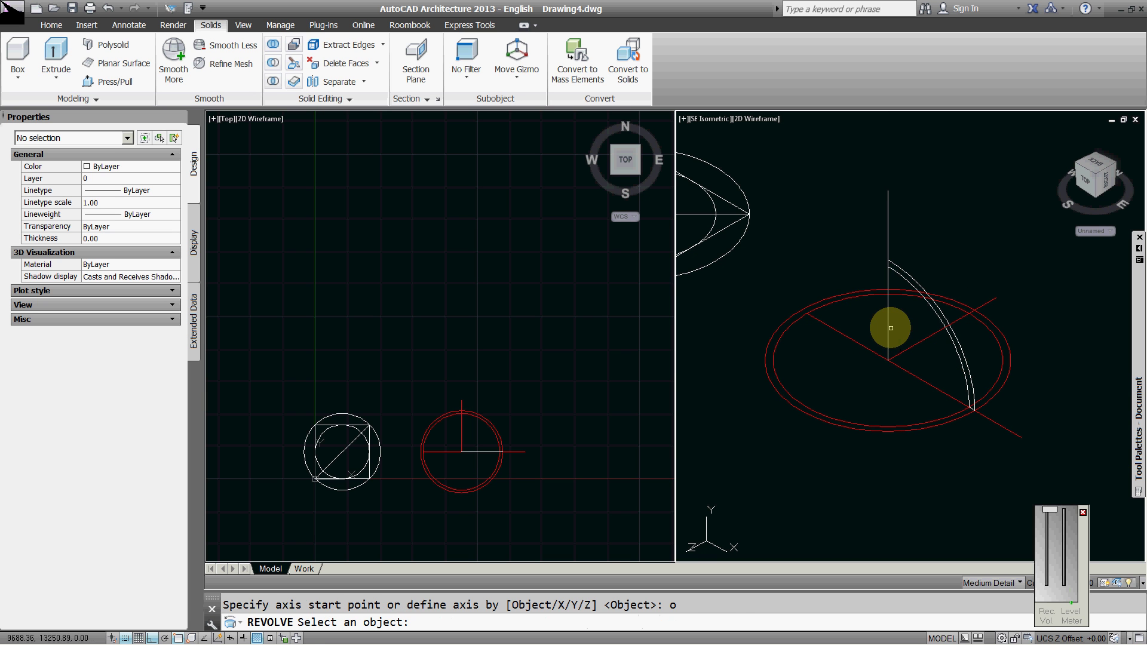
left_click(888, 324)
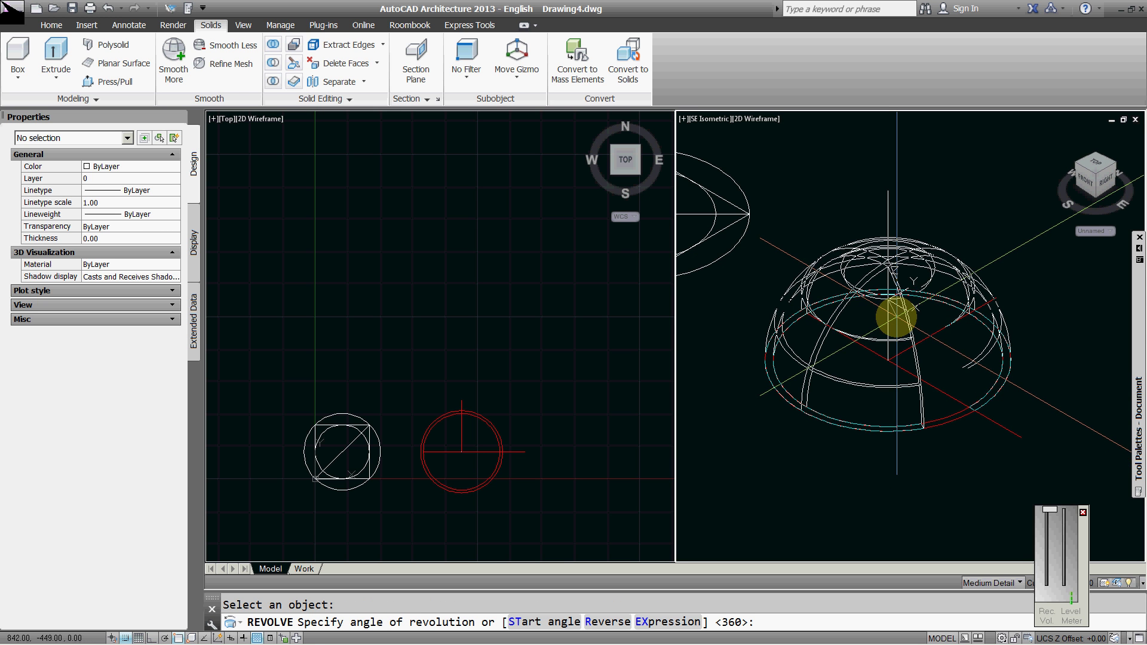
key("Return")
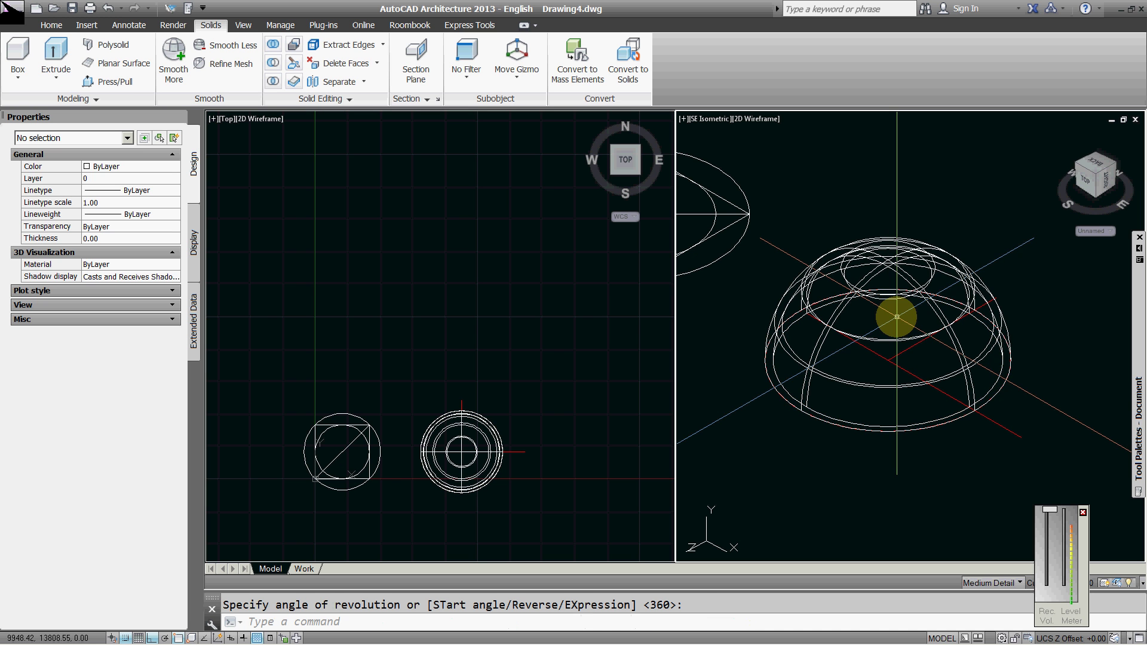
Display the isometric viewport in the Realistic visual style with the whole dome in view.
left_click(897, 316)
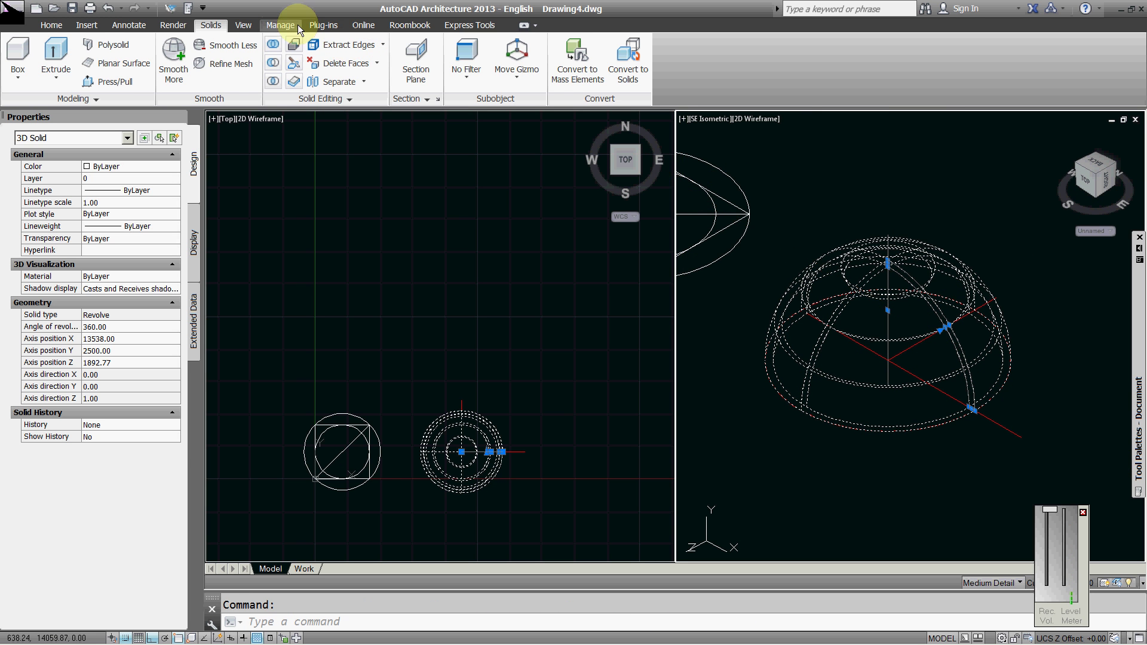
left_click(243, 25)
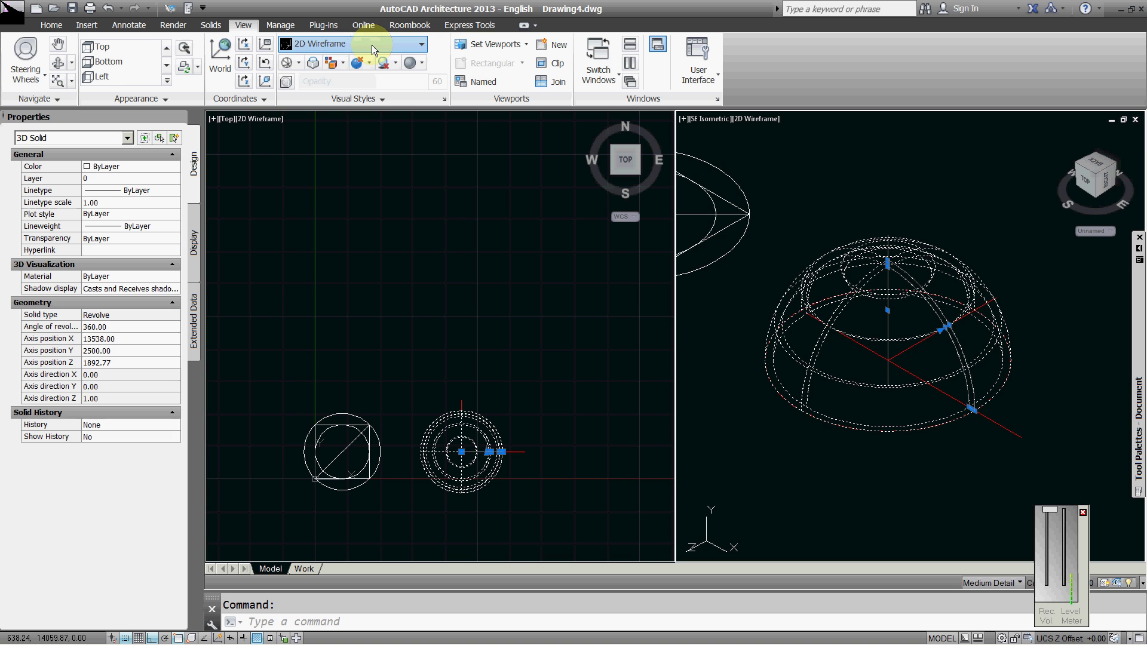
key("Escape")
type("p")
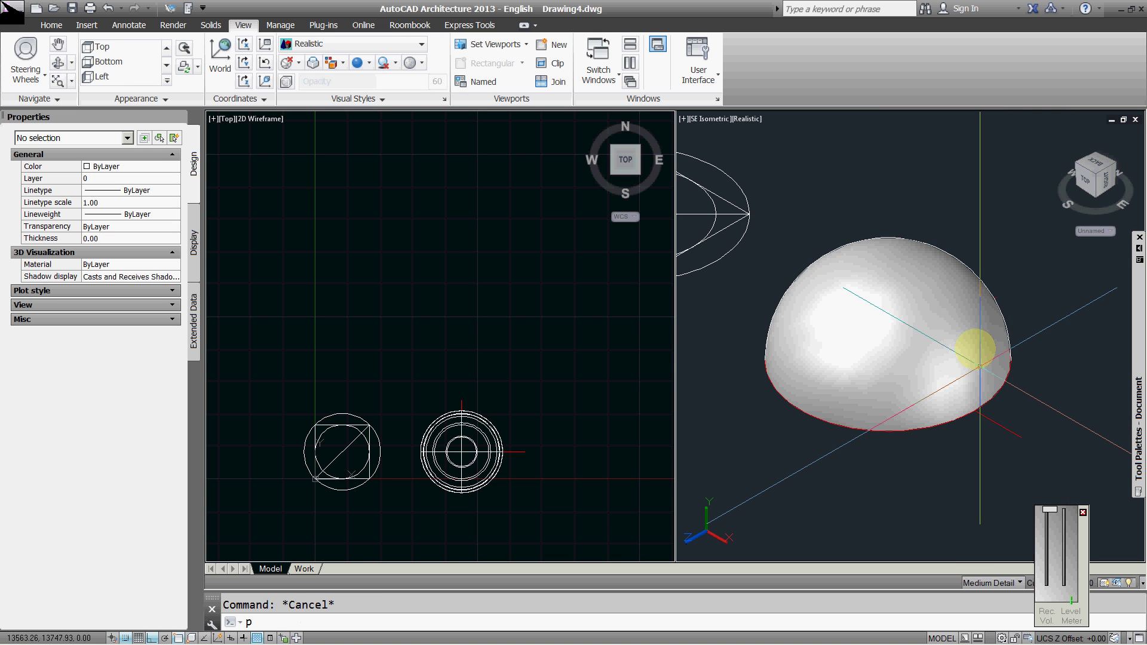
key("Return")
right_click(954, 319)
left_click(1020, 358)
left_click(902, 358)
mouse_move(901, 352)
left_mouse_down()
mouse_move(893, 281)
mouse_move(906, 197)
mouse_move(924, 169)
mouse_move(909, 366)
left_mouse_up()
right_click(908, 355)
left_click(922, 360)
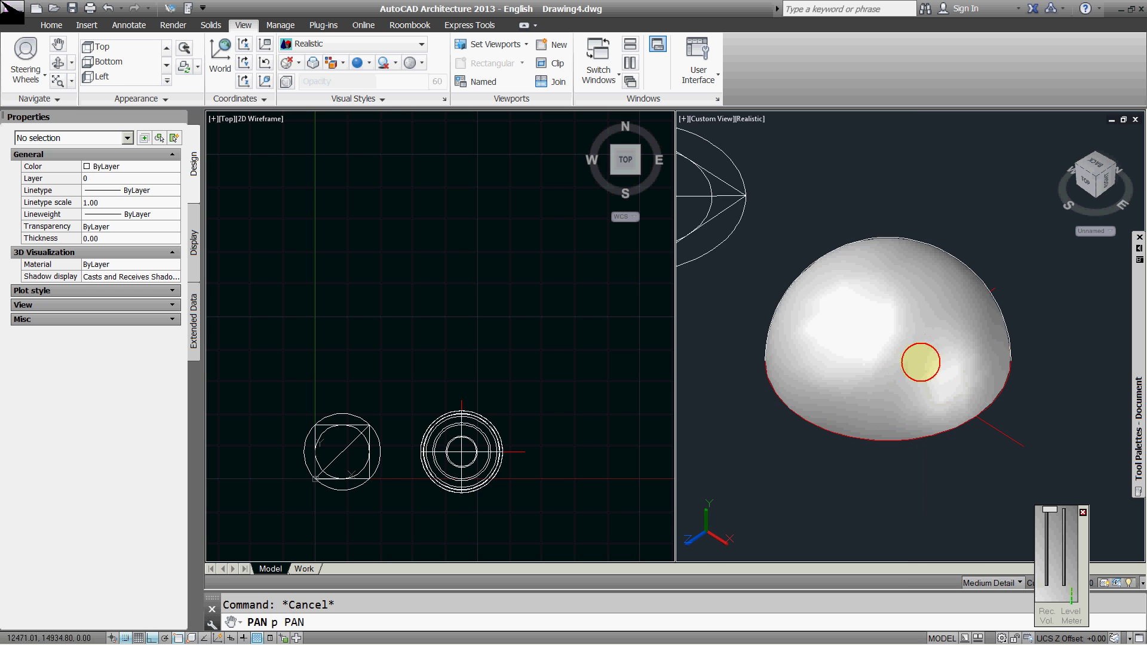
middle_click_drag(814, 364, 862, 401)
Set the colour of the dome solid to red.
left_click(536, 392)
middle_click_drag(472, 458, 510, 344)
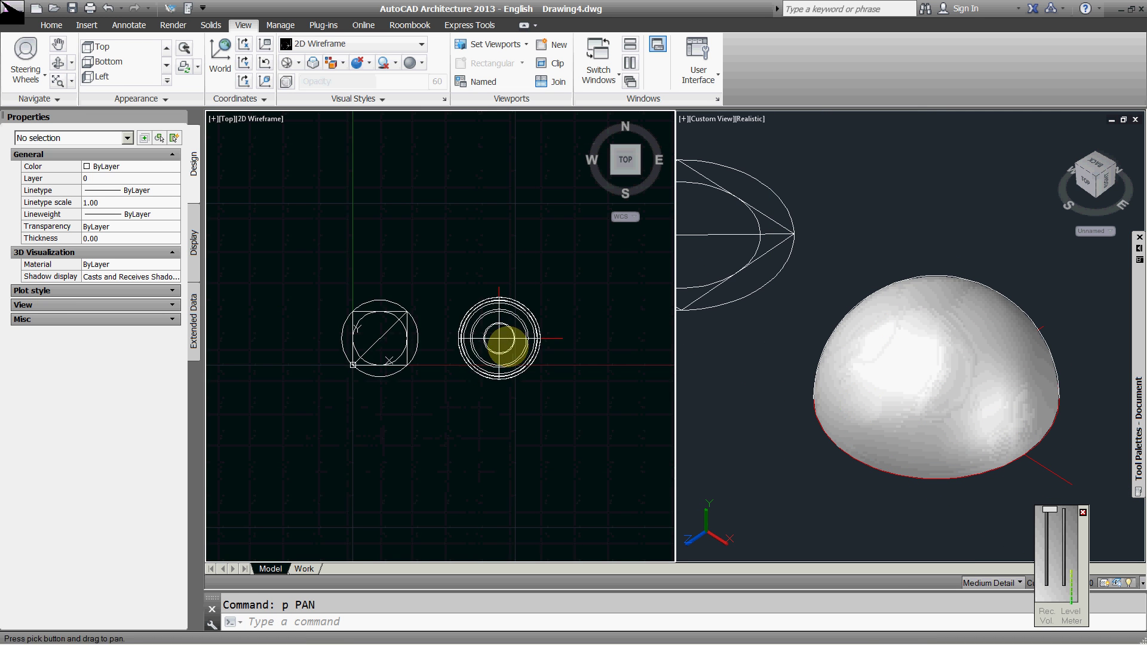
scroll(503, 331, "up", 3)
left_click(518, 309)
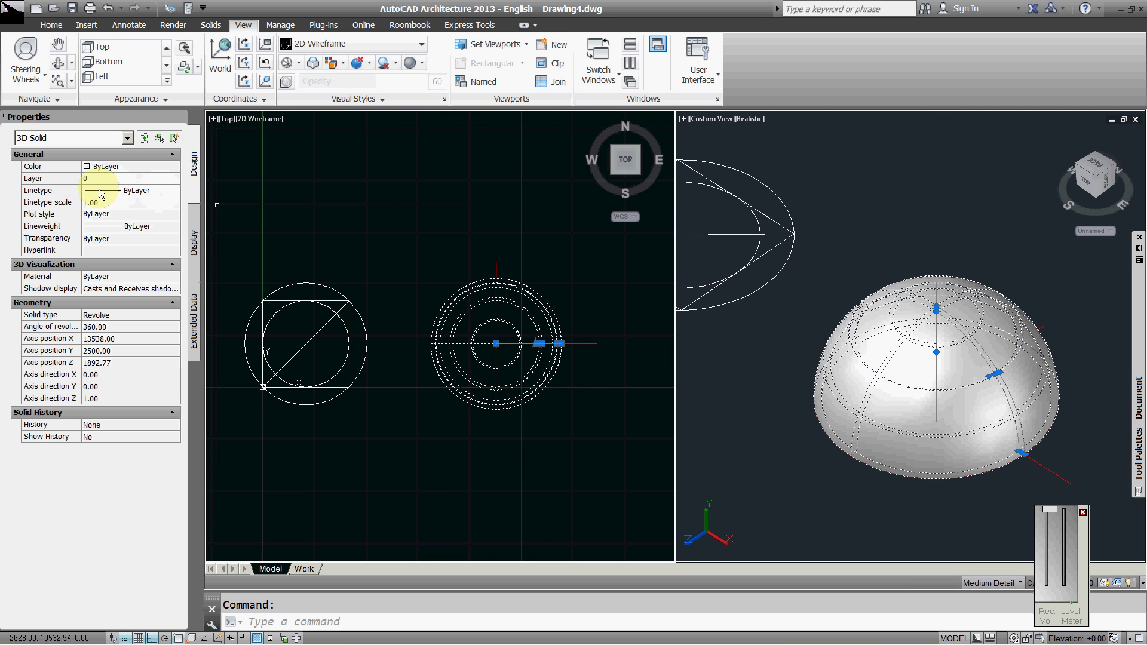
left_click(122, 168)
left_click(119, 167)
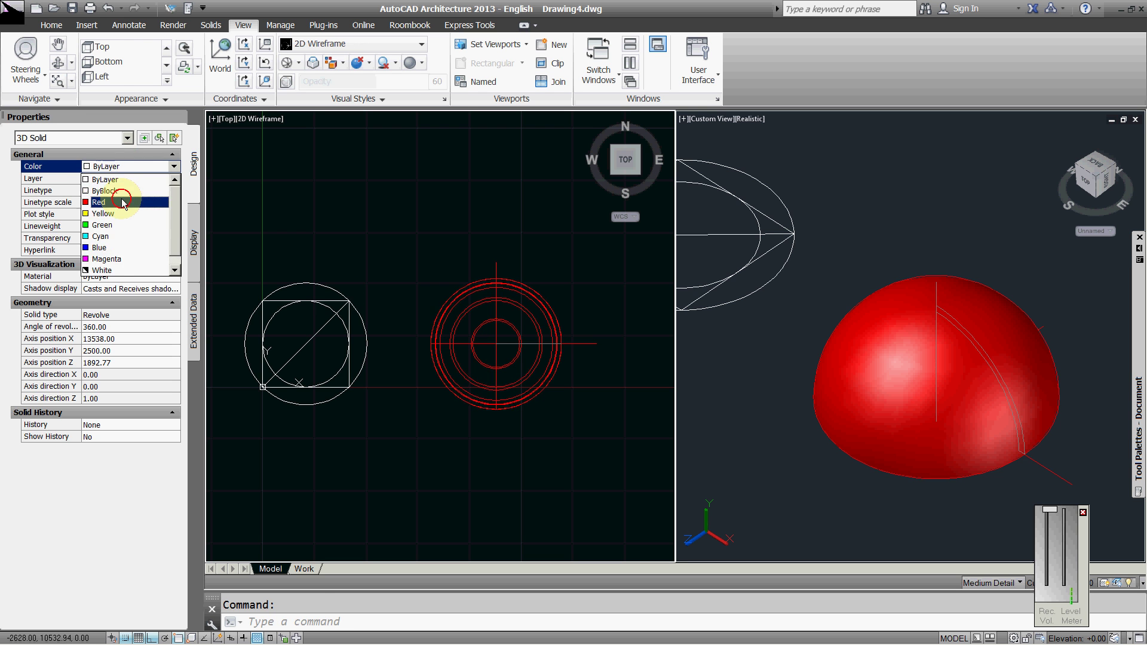
left_click(120, 199)
key("Escape")
Move the red dome from the centre of its construction circles to the centre of the square.
type("m")
key("Return")
left_click(543, 332)
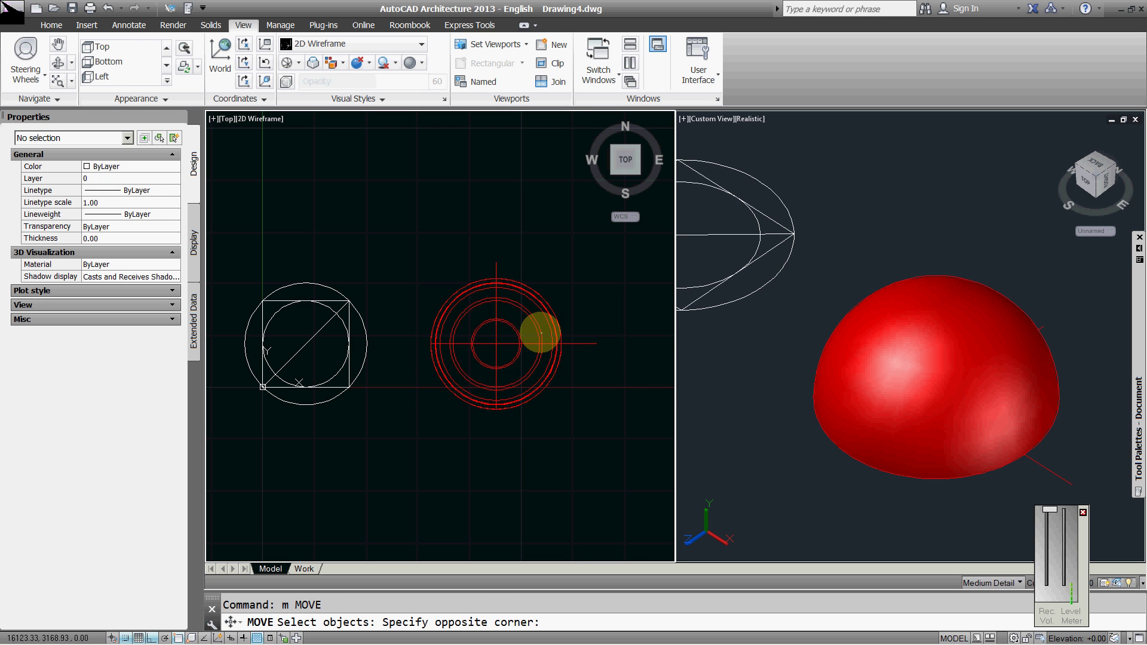
left_click(514, 335)
key("Return")
left_click(471, 345)
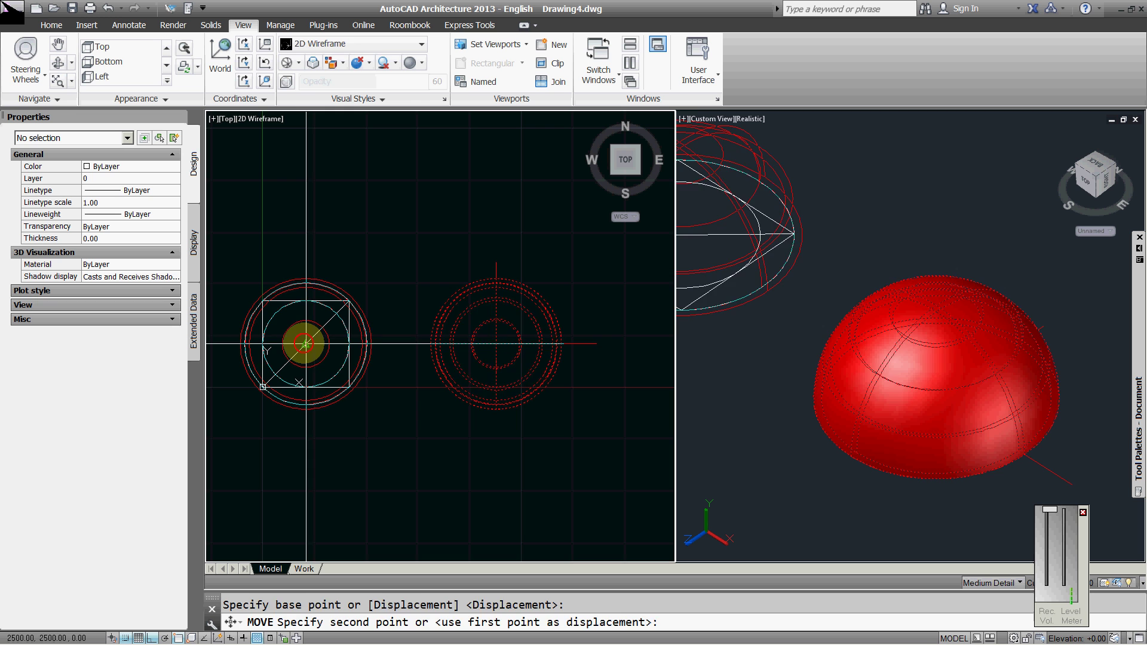
left_click(305, 344)
left_click(933, 335)
middle_click_drag(799, 282, 1037, 410)
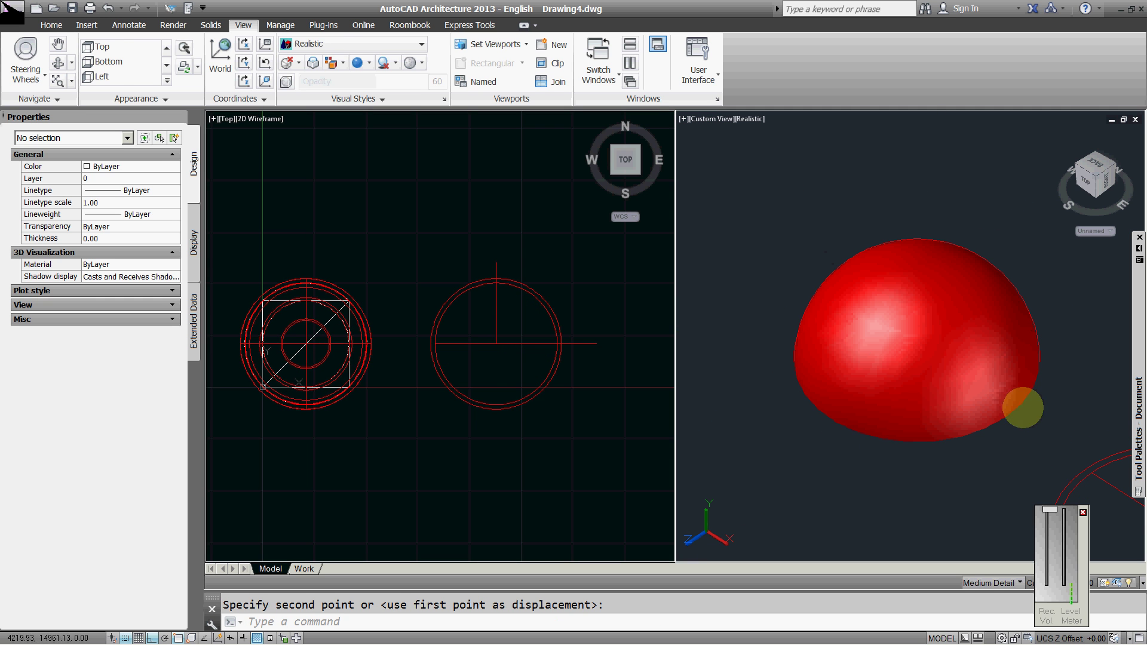
left_click(463, 369)
middle_click_drag(343, 366, 511, 367)
scroll(553, 366, "up", 3)
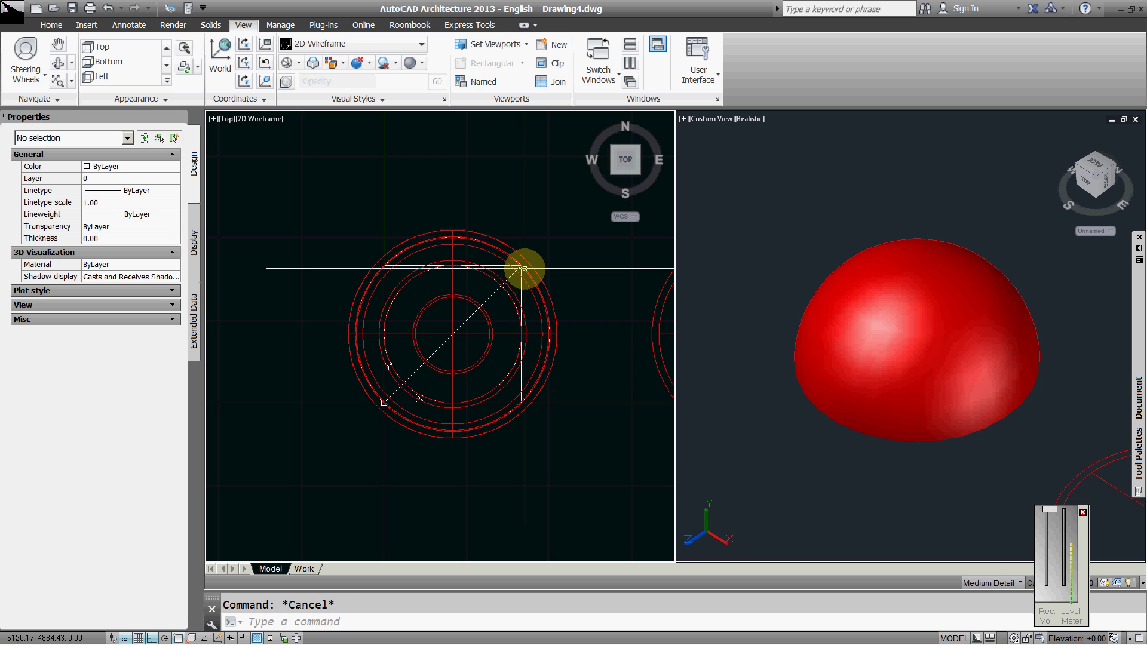
Slice the red dome with a ZX plane along the square's south edge, keeping the part over the square.
key("Return")
left_click(530, 275)
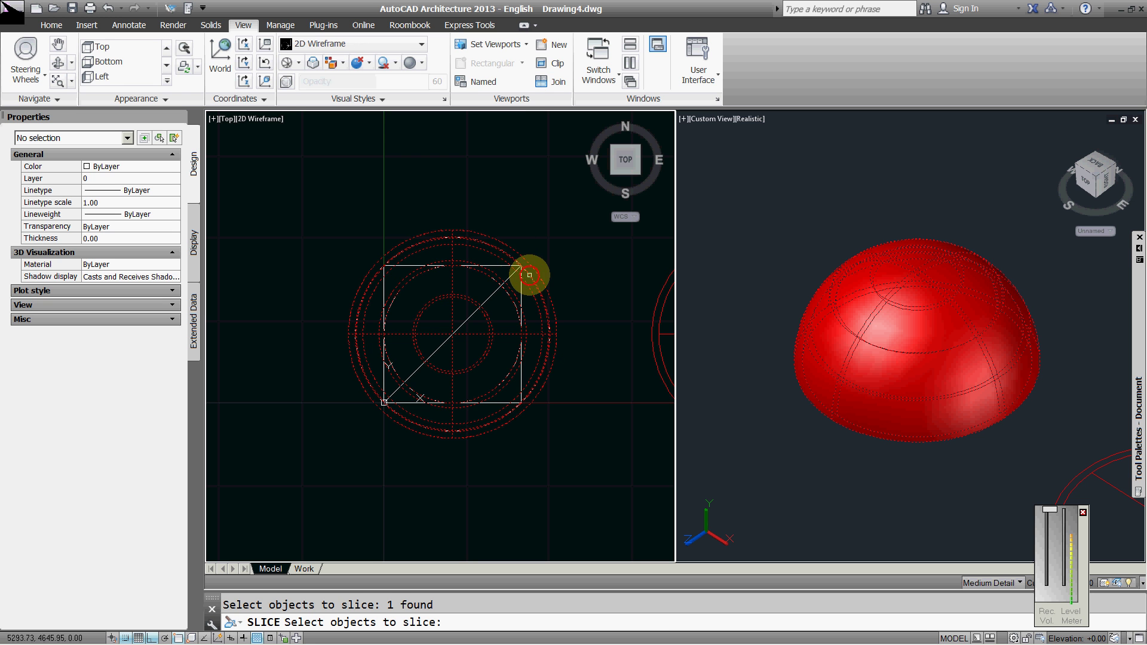
key("Return")
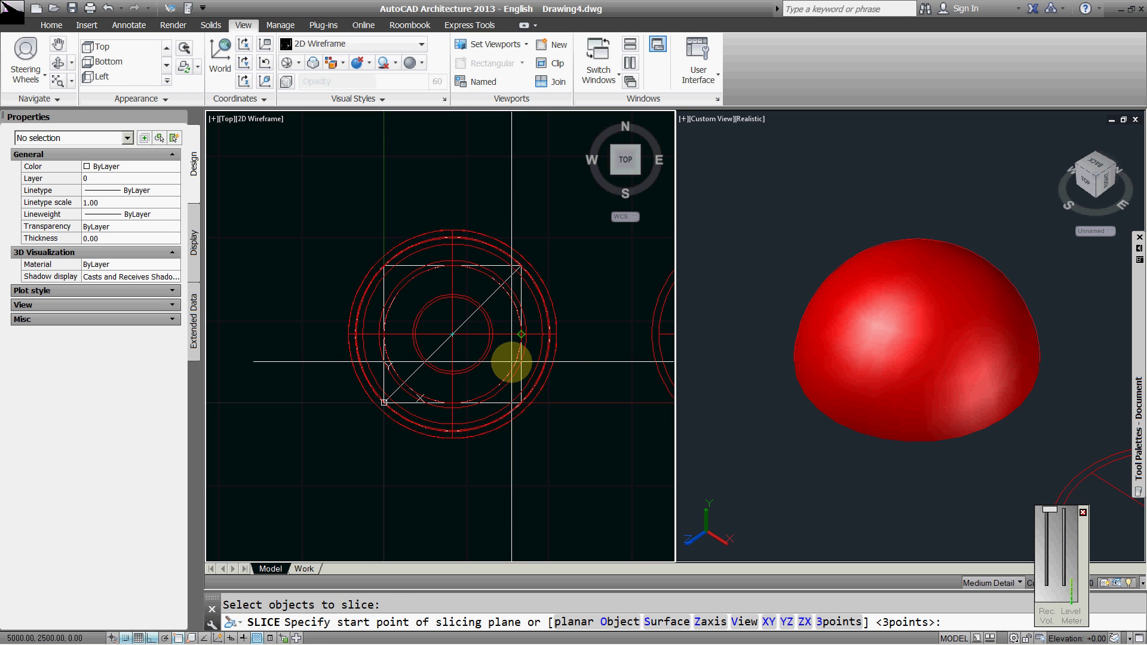
middle_click_drag(512, 361, 504, 376)
scroll(434, 420, "up", 3)
type("zx")
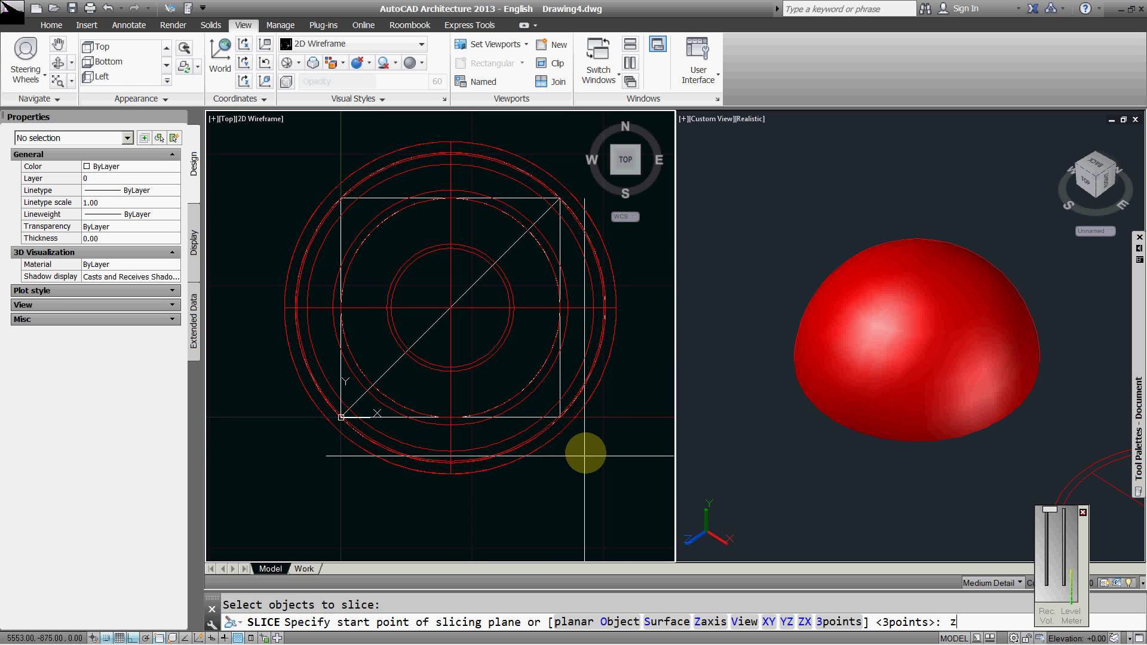
key("Return")
left_click(560, 420)
left_click(574, 256)
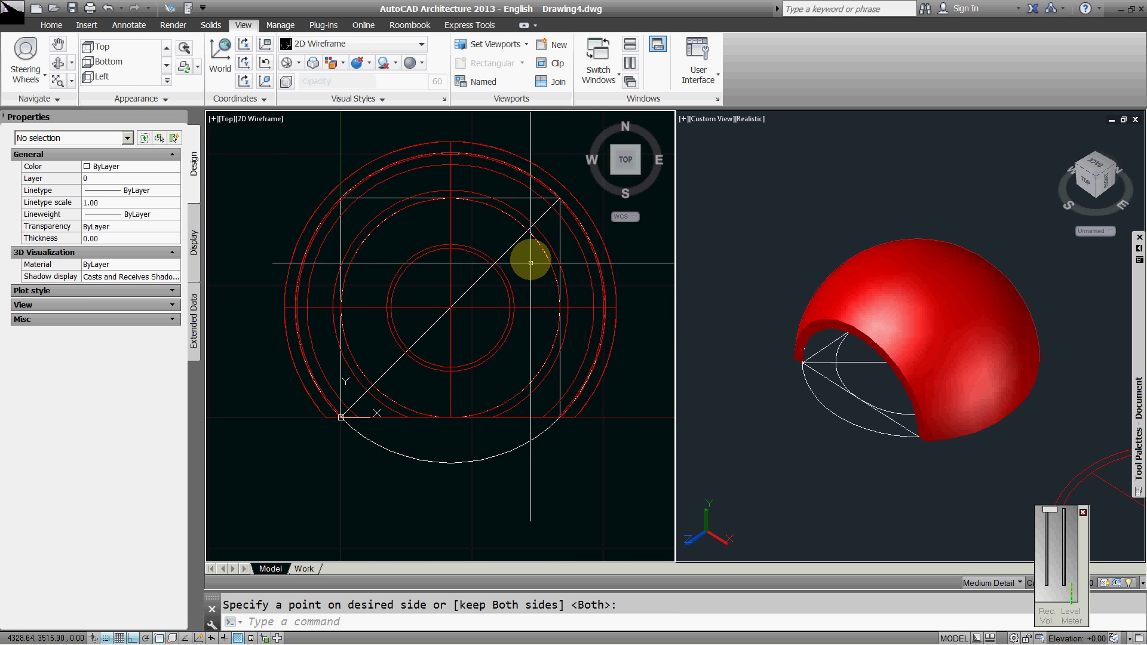
Slice the dome with a ZX plane along the square's north edge, keeping the part over the square.
middle_click_drag(529, 256, 530, 275)
key("Return")
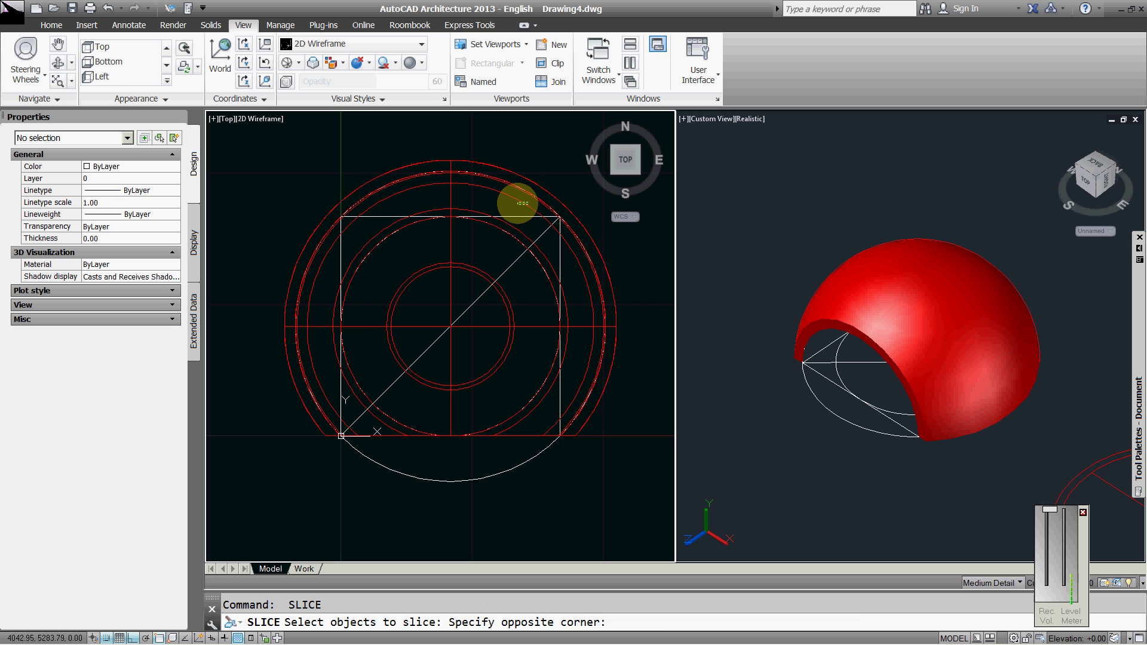
left_click(521, 203)
key("Return")
type("zx")
key("Return")
left_click(535, 211)
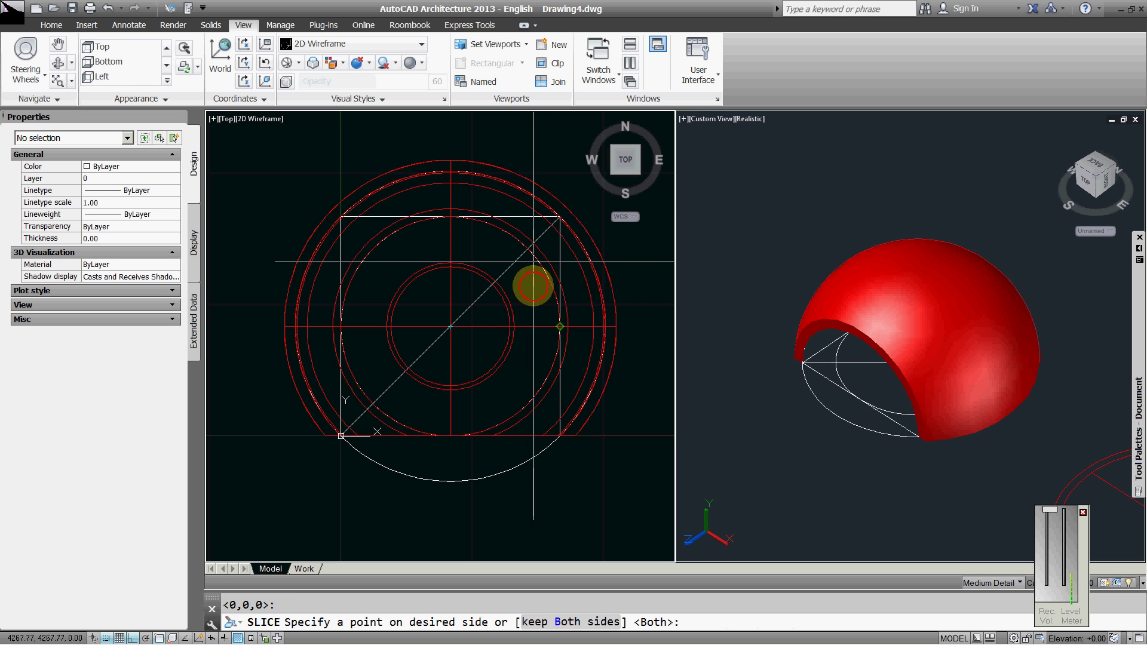
left_click(538, 351)
Slice the dome with a YZ plane along the square's east edge, keeping the part over the square.
key("Return")
left_click(584, 324)
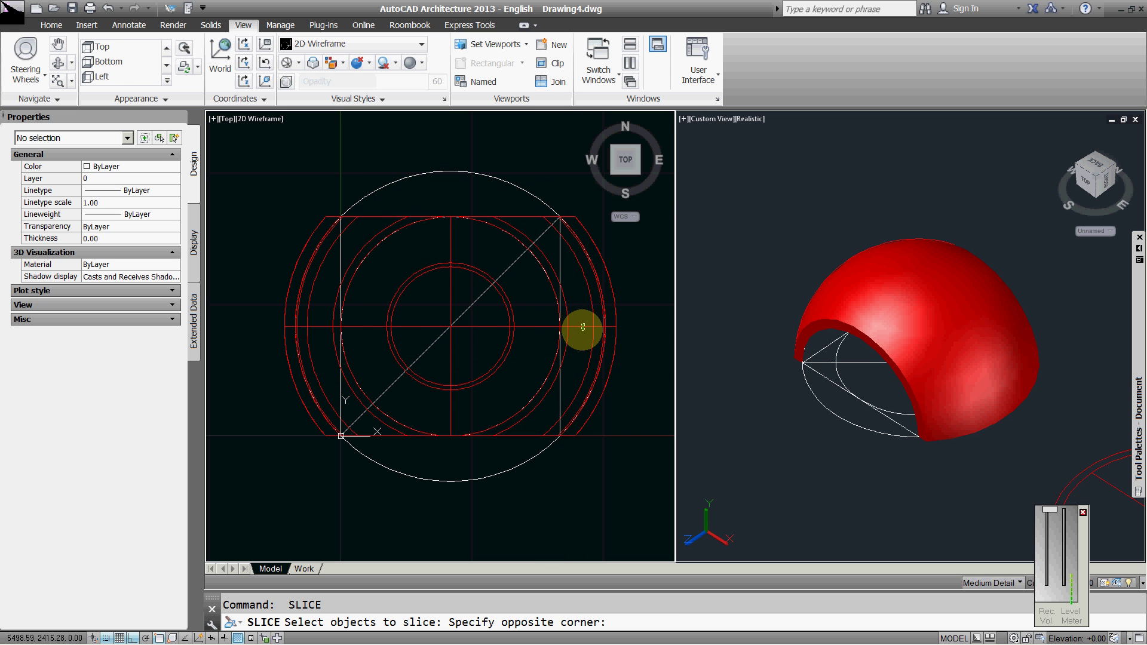
left_click(580, 341)
key("Return")
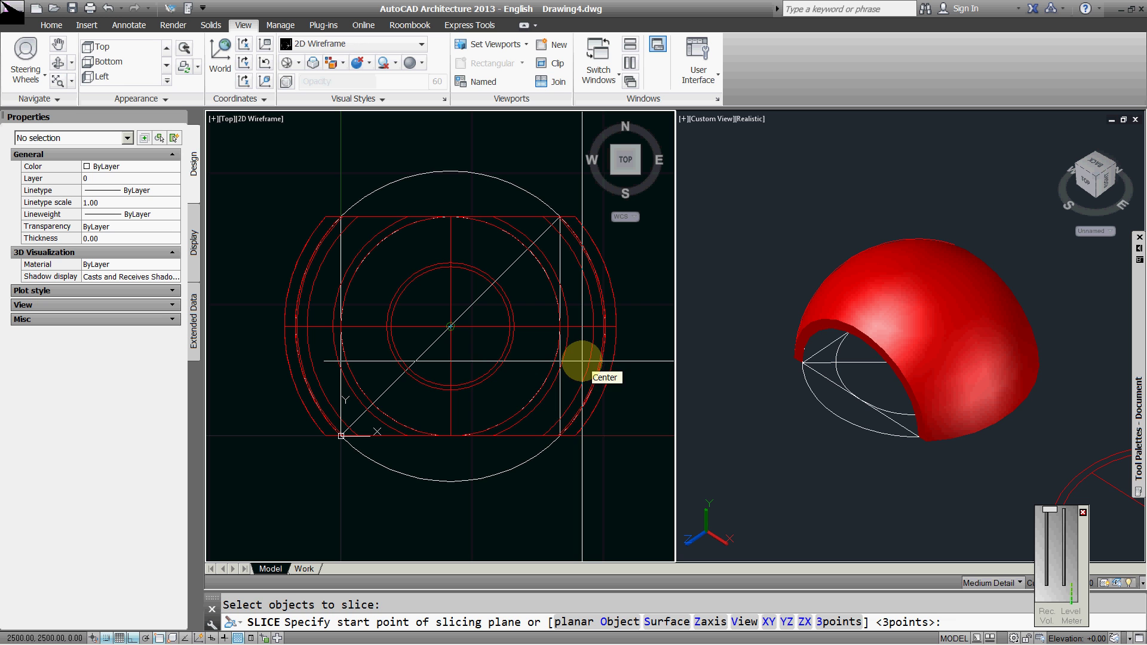
type("yz")
key("Return")
left_click(561, 396)
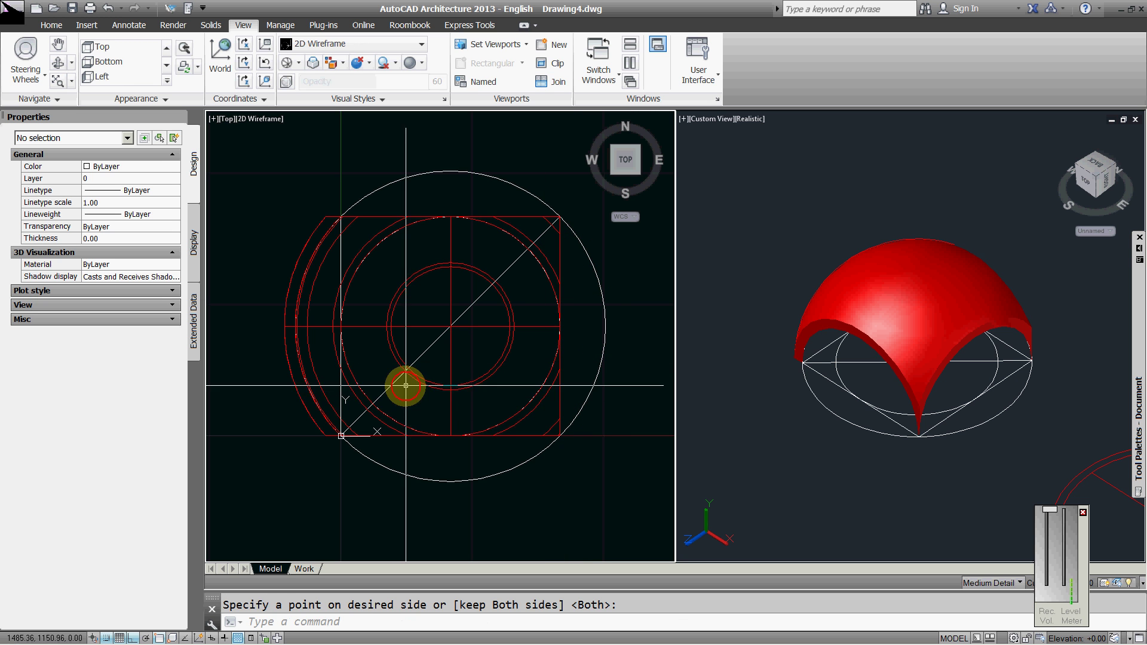
left_click(328, 396)
Slice the dome with a YZ plane along the square's west edge, keeping the part over the square.
key("Return")
left_click(313, 363)
key("Return")
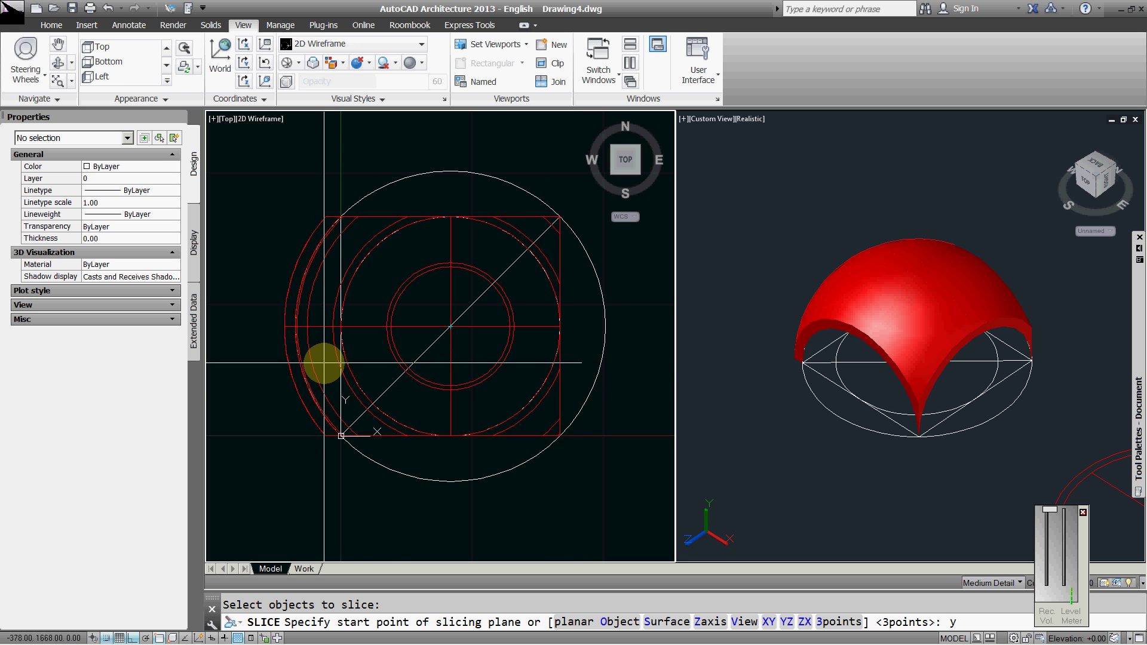
type("yz")
key("Return")
left_click(340, 384)
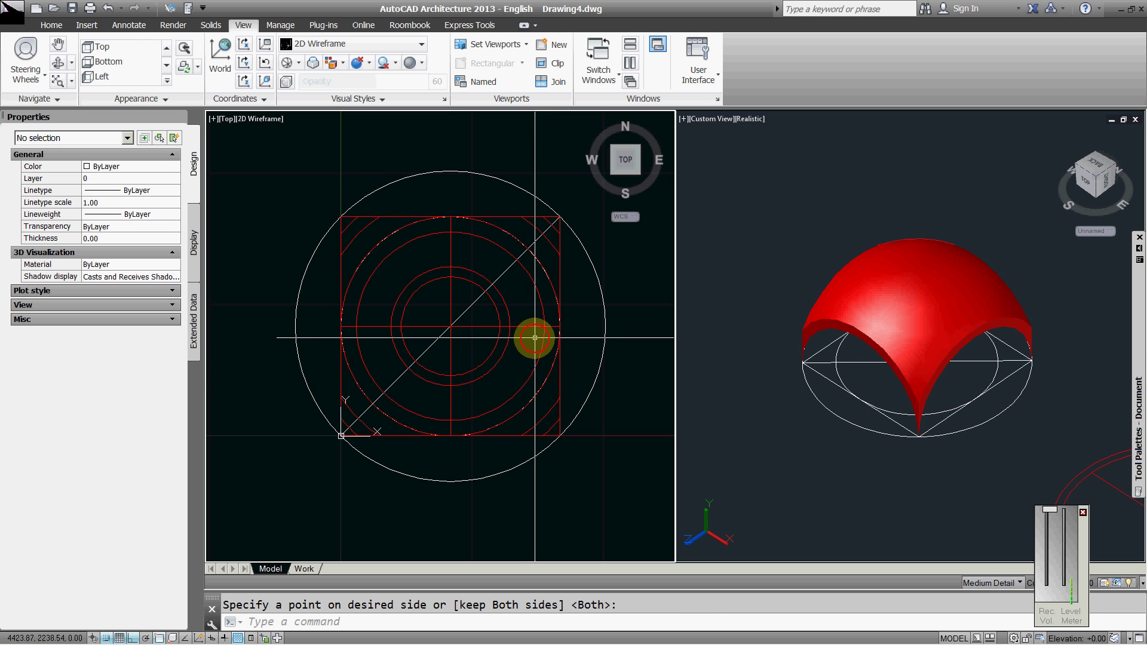
left_click(532, 335)
Inspect the four-sided sliced dome from different angles in the Object Viewer.
left_click(1029, 303)
left_click(934, 292)
right_click(935, 291)
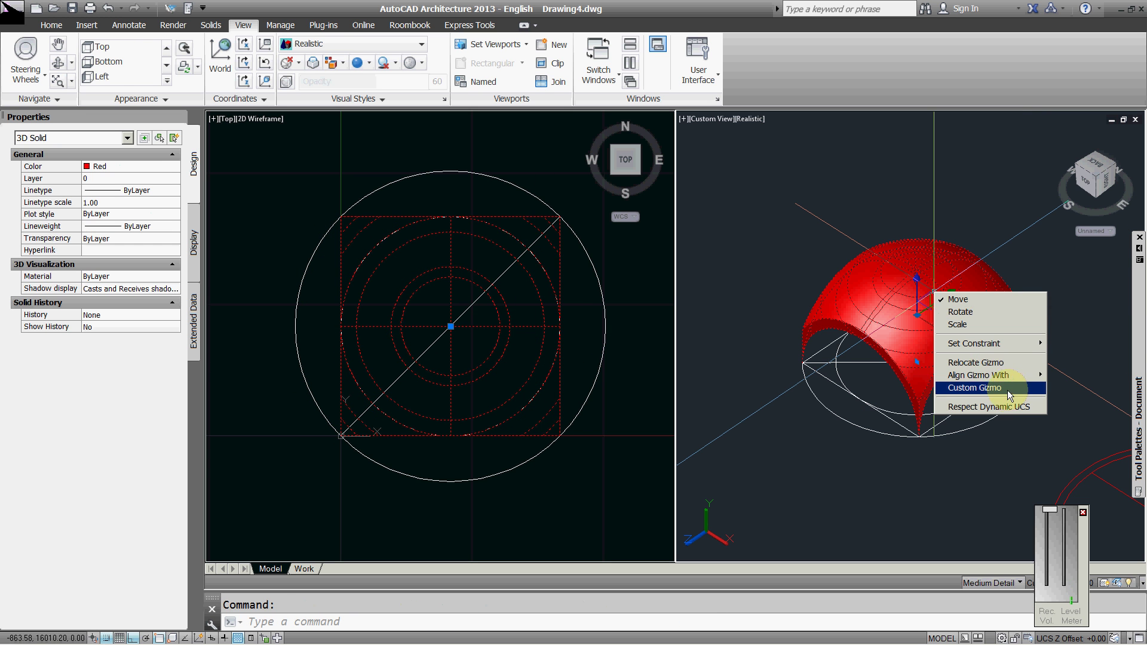
right_click(885, 278)
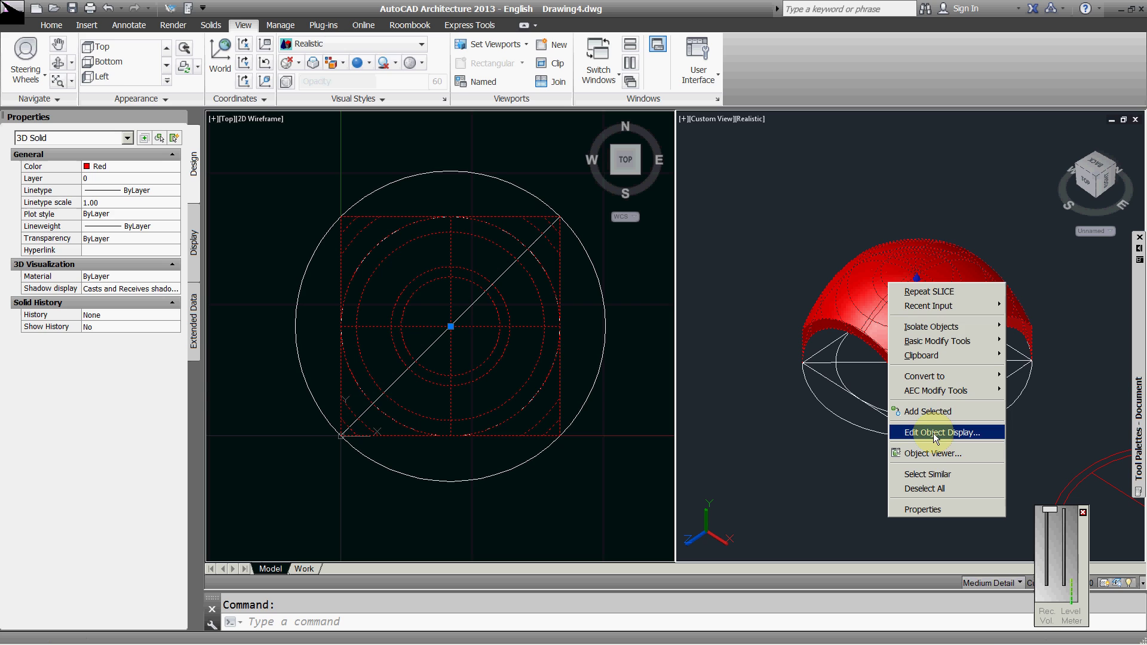
left_click(945, 454)
left_click_drag(466, 335, 617, 161)
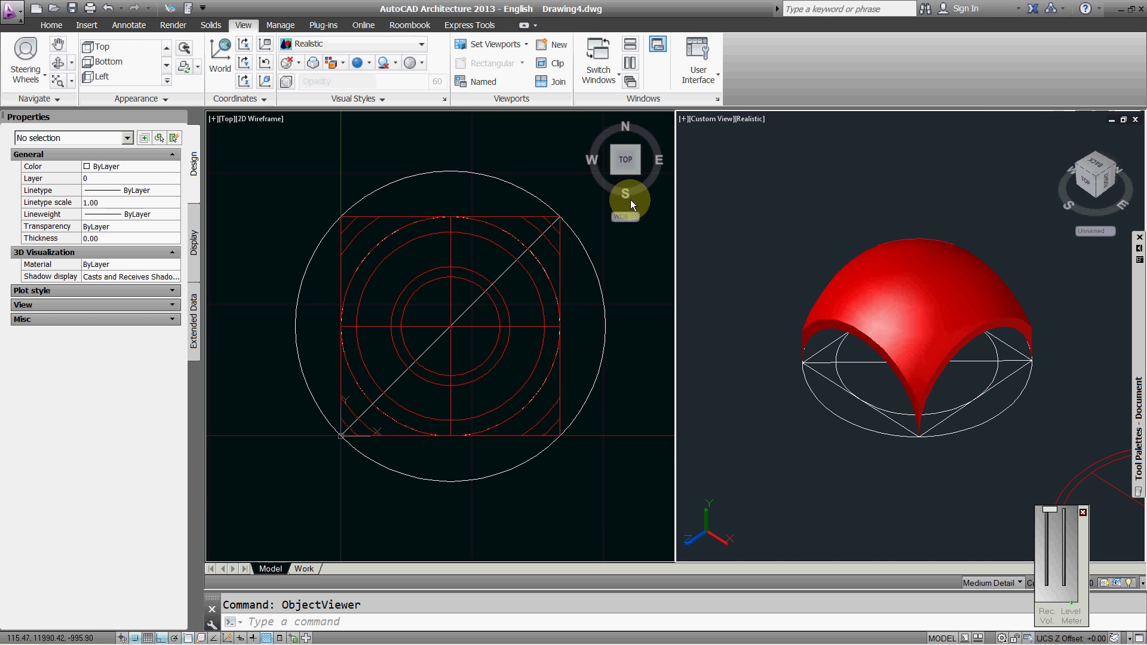
Slice the dome horizontally with the ZX plane through the midpoint of an arch's upper edge, keeping both sides.
left_click(935, 345)
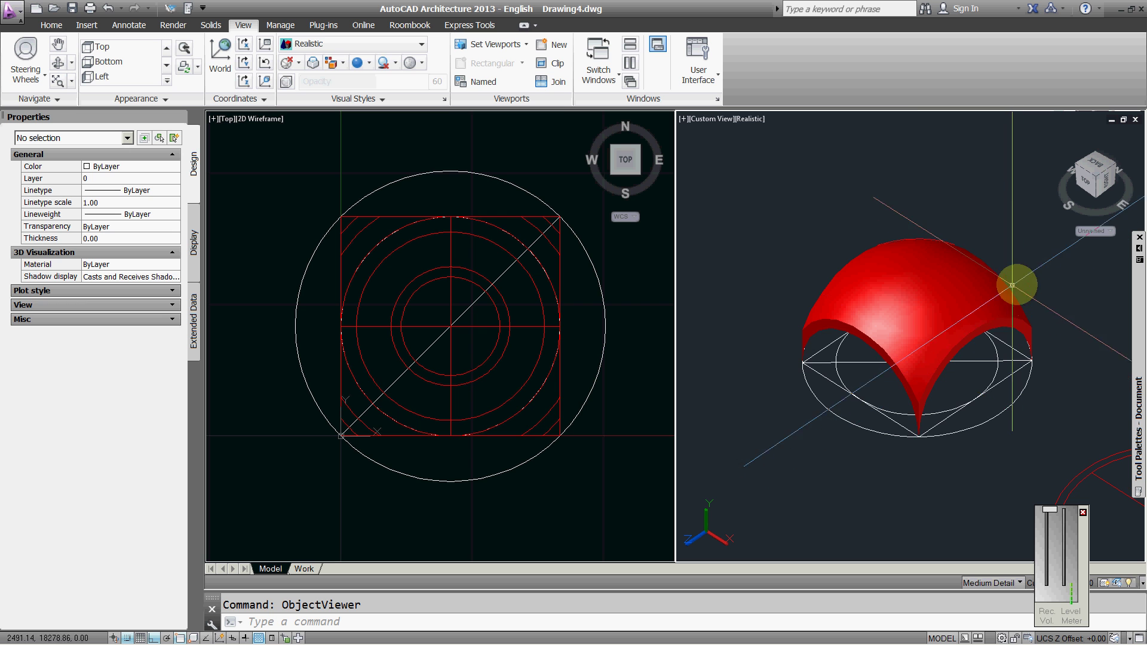
scroll(975, 319, "up", 3)
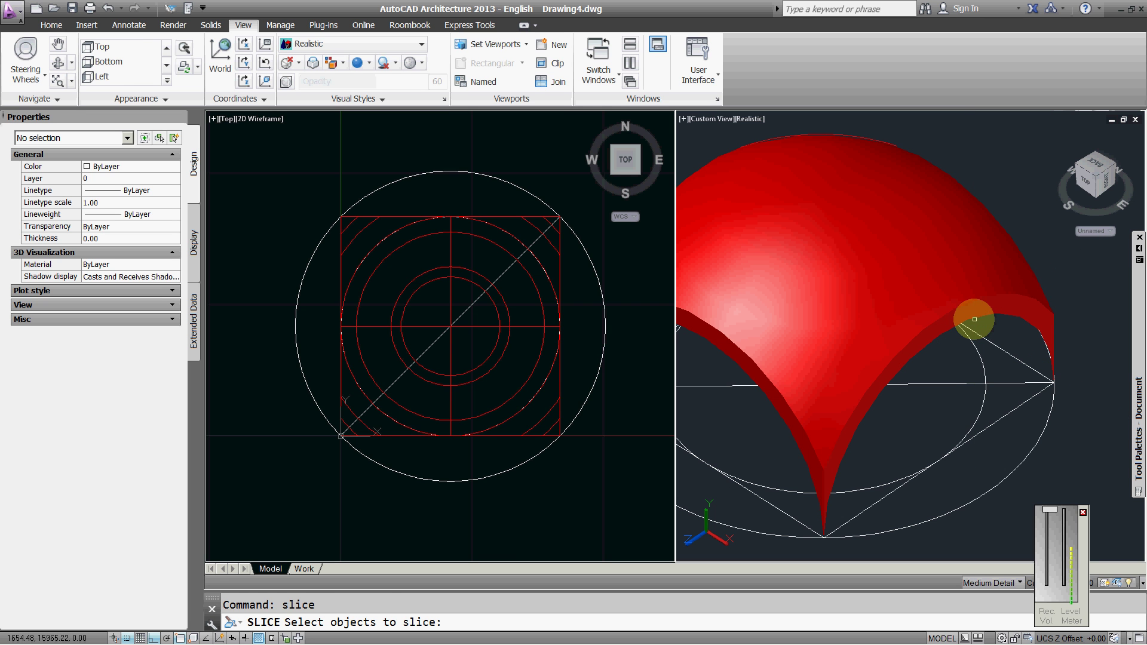
key("Return")
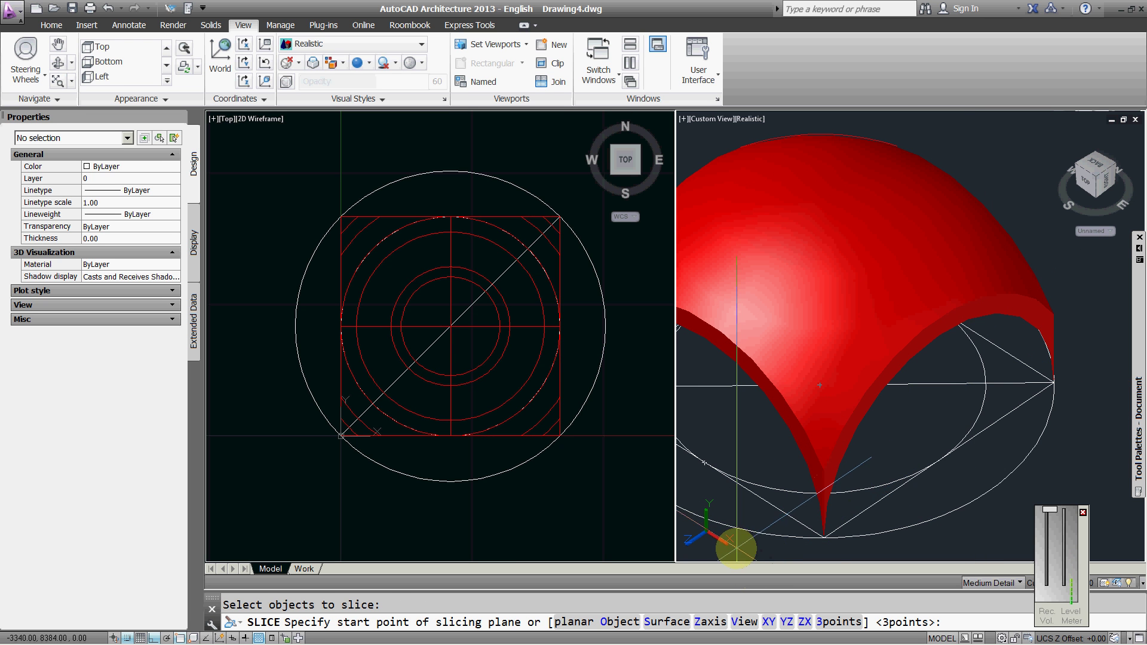
type("zx")
key("Return")
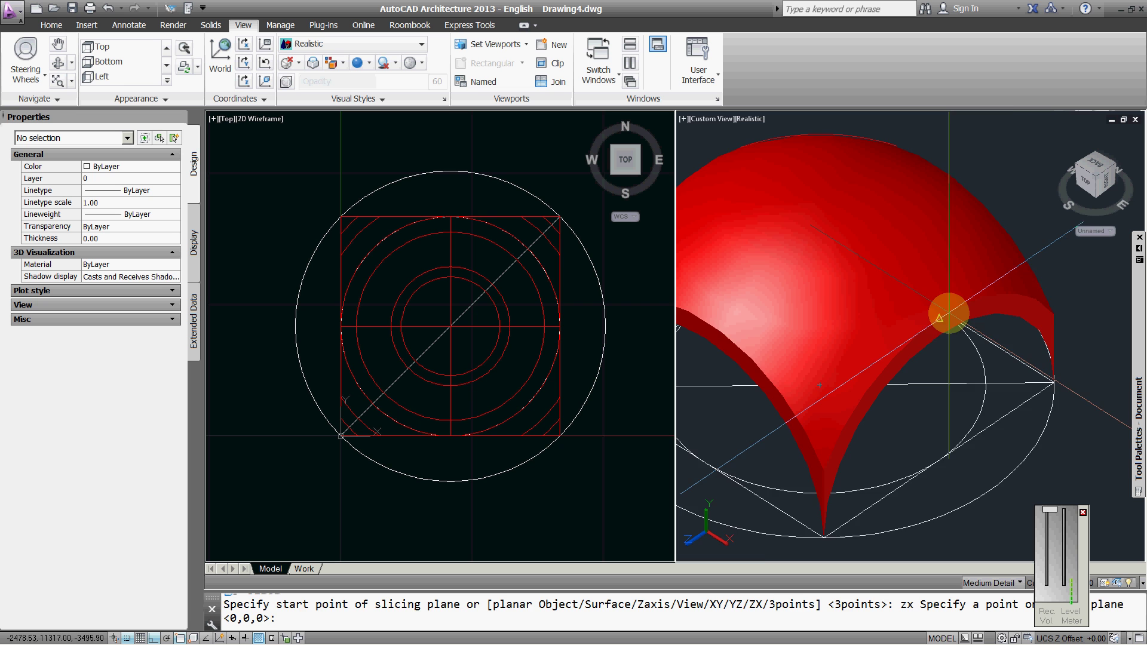
scroll(948, 313, "up", 3)
left_click(946, 317)
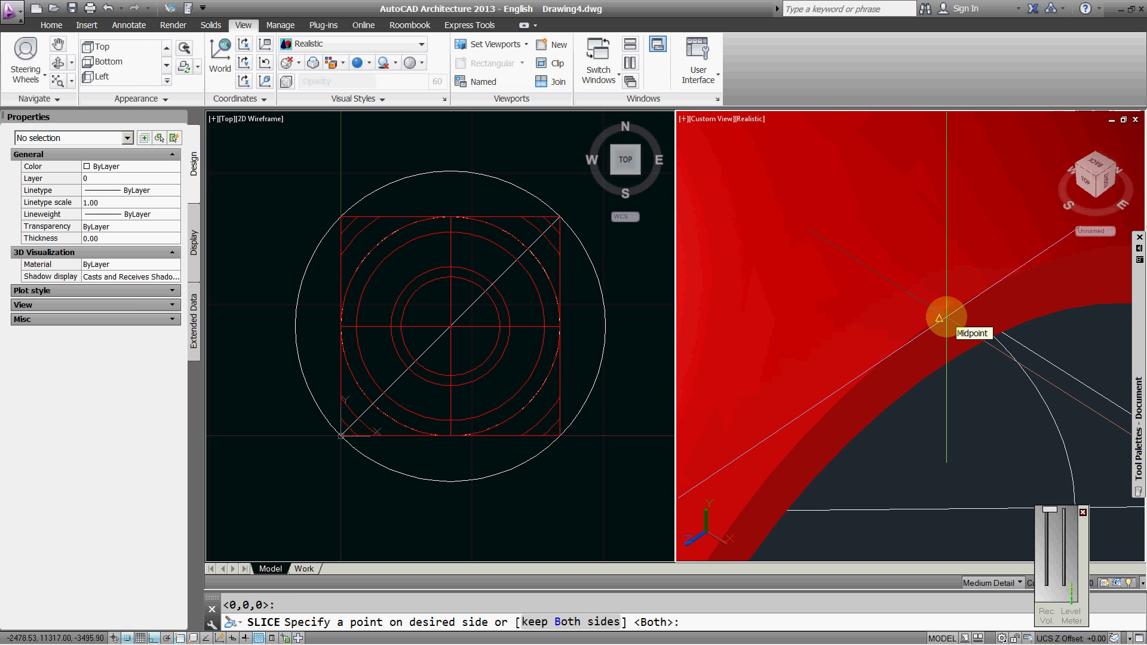
type("b")
key("Return")
Inspect the separated upper cap of the dome in the Object Viewer.
scroll(935, 323, "down", 5)
left_click(970, 326)
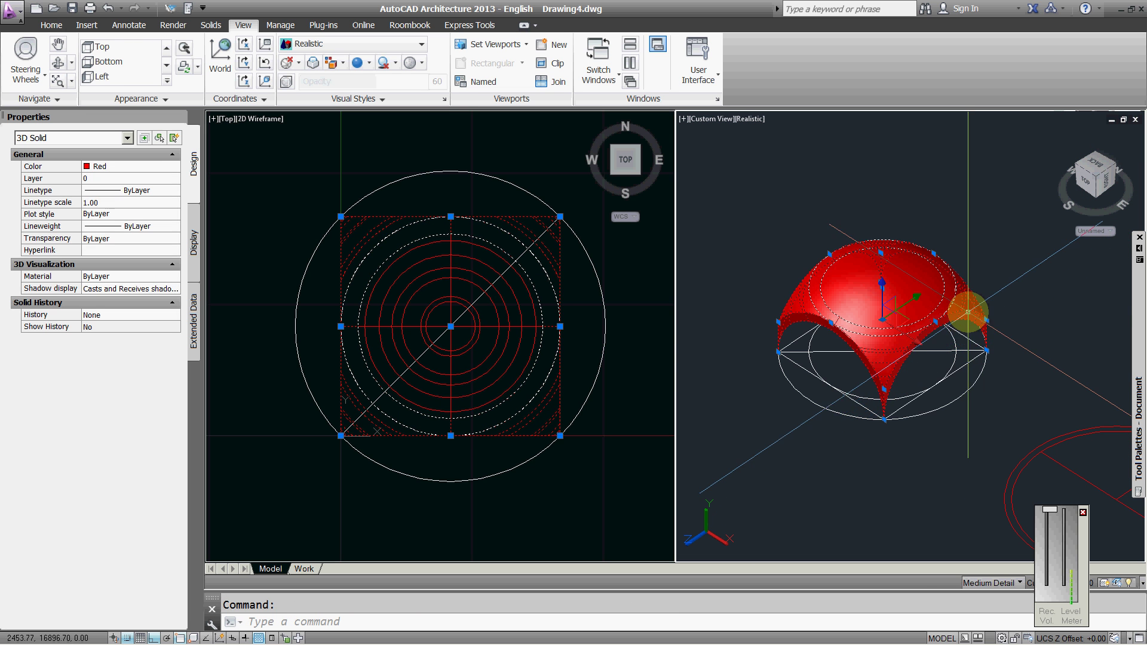
scroll(968, 313, "up", 3)
left_click(863, 233)
right_click(863, 238)
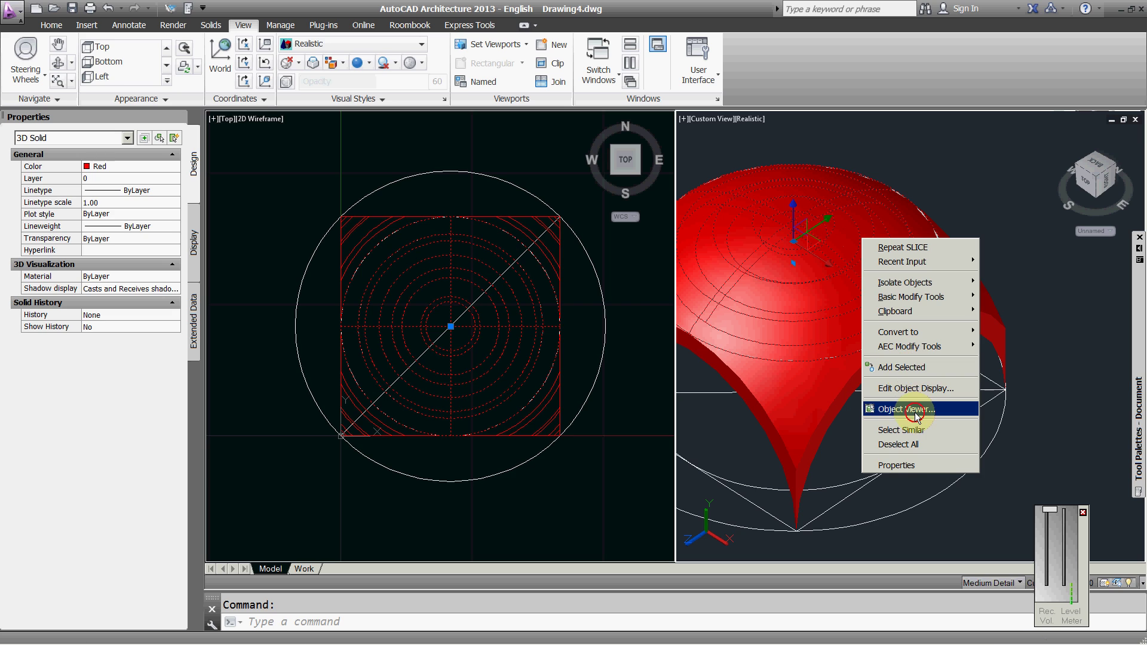
left_click(915, 413)
mouse_move(765, 325)
left_mouse_down()
mouse_move(653, 166)
mouse_move(640, 197)
left_mouse_up()
key("Escape")
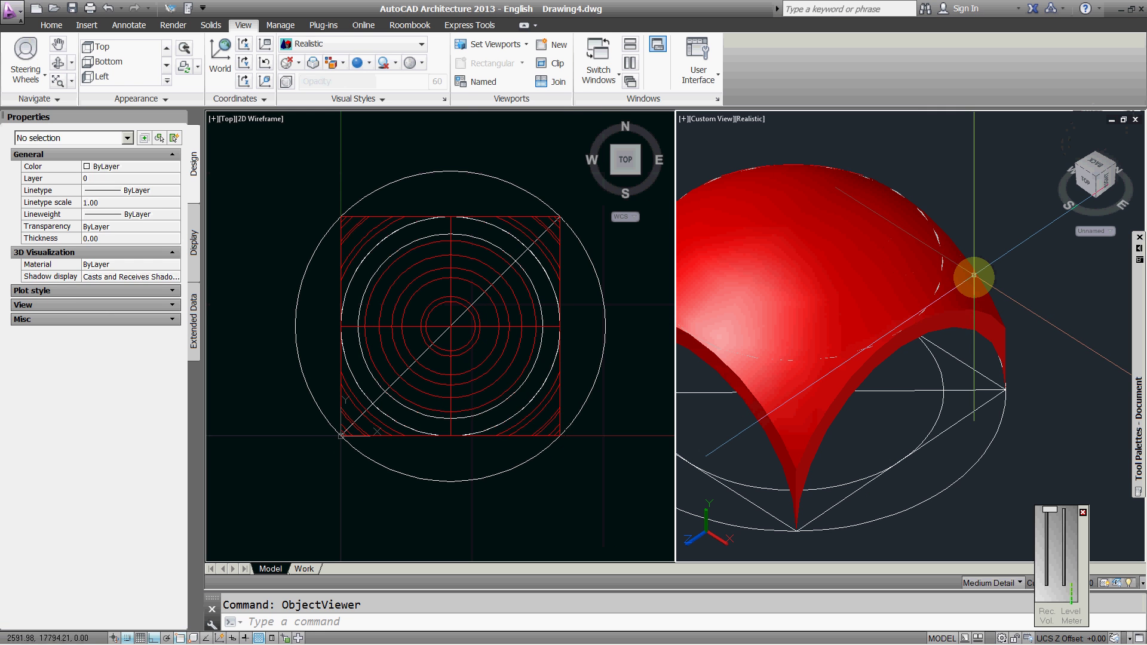
Inspect the lower corner-vault solid in the Object Viewer from several angles.
left_click(974, 275)
right_click(974, 276)
left_click(984, 406)
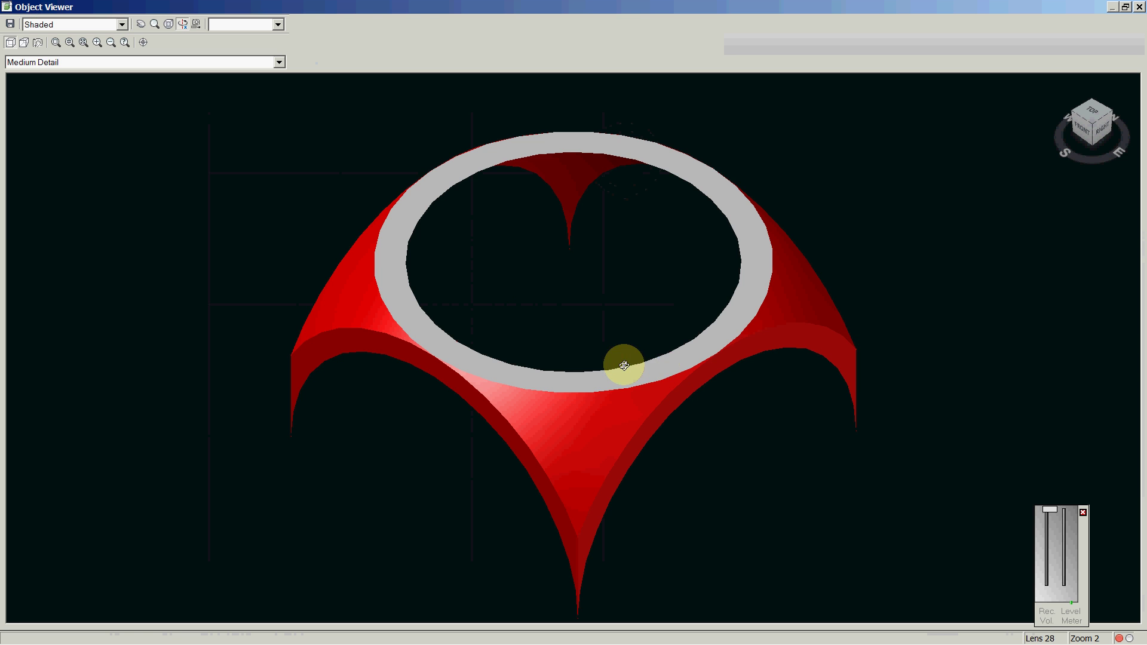
mouse_move(623, 365)
left_mouse_down()
mouse_move(787, 274)
mouse_move(735, 262)
mouse_move(829, 330)
left_mouse_up()
mouse_move(573, 290)
left_mouse_down()
mouse_move(512, 361)
mouse_move(873, 359)
left_mouse_up()
key("Escape")
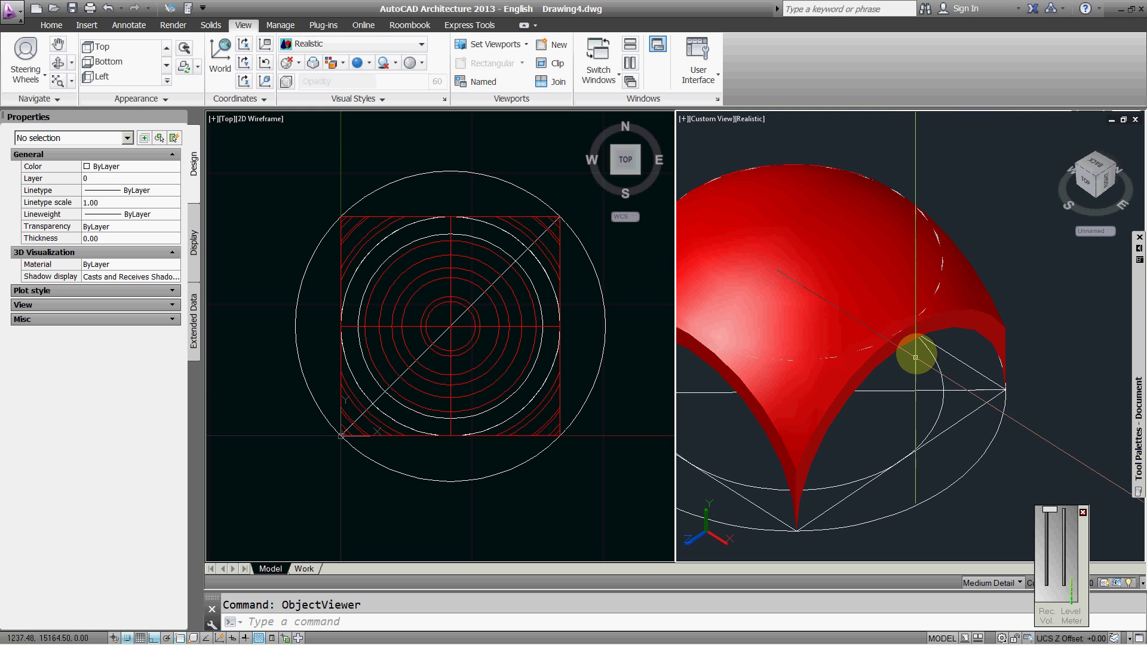
Delete the outer curved face on the square's northeast corner of the lower solid.
left_click(212, 25)
left_click(251, 29)
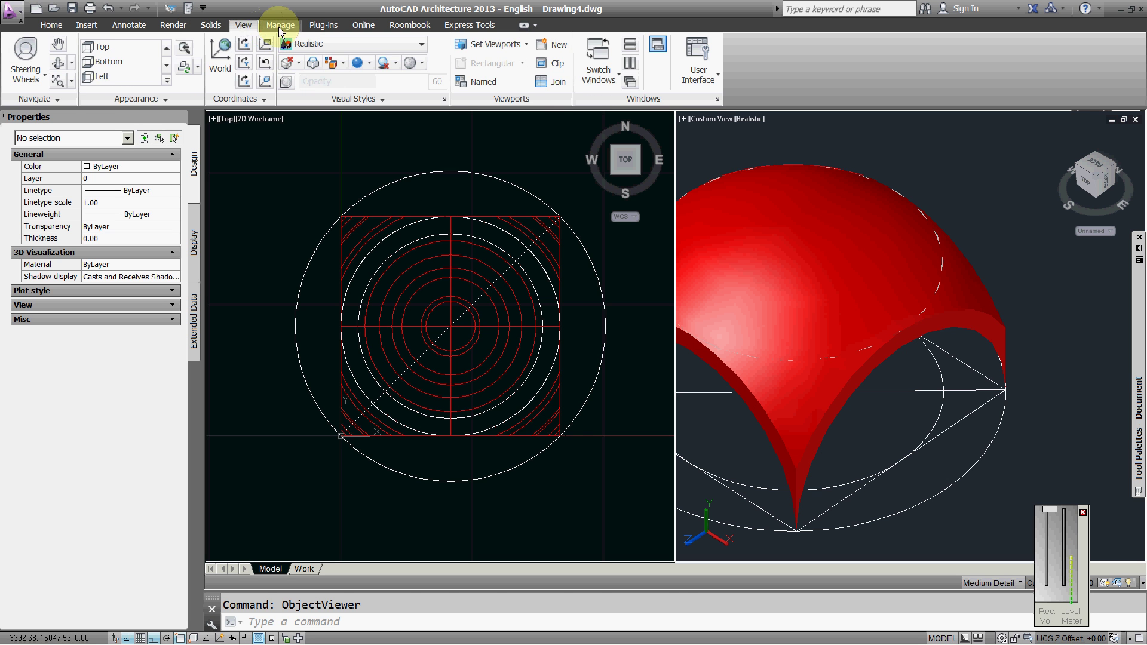
left_click(214, 26)
left_click(358, 63)
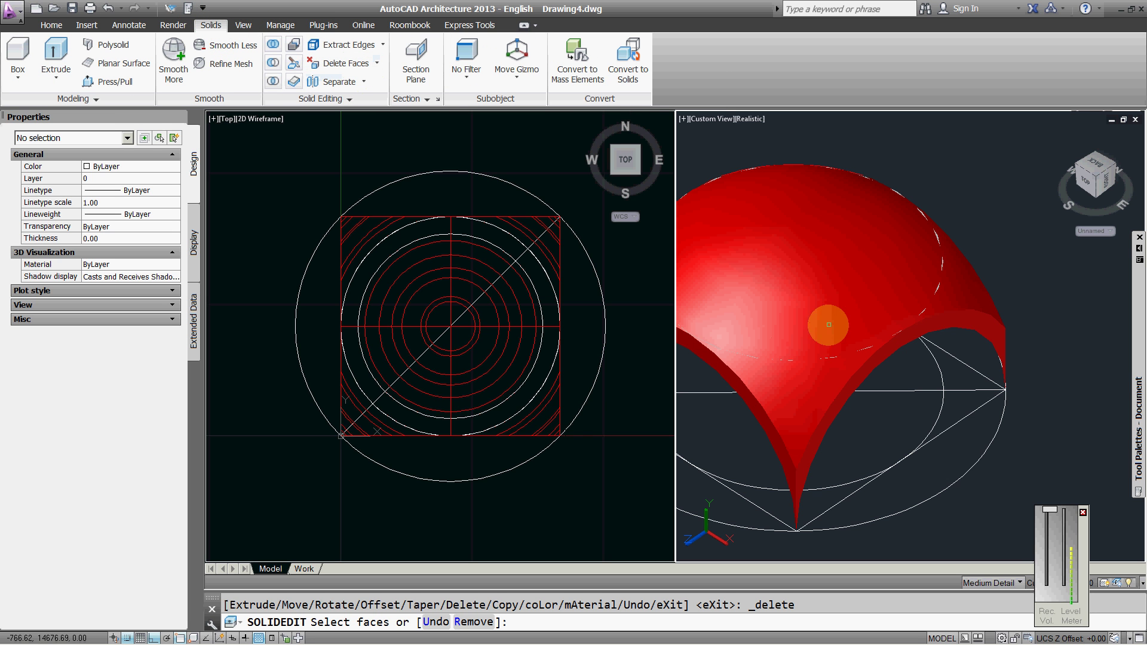
left_click(978, 288)
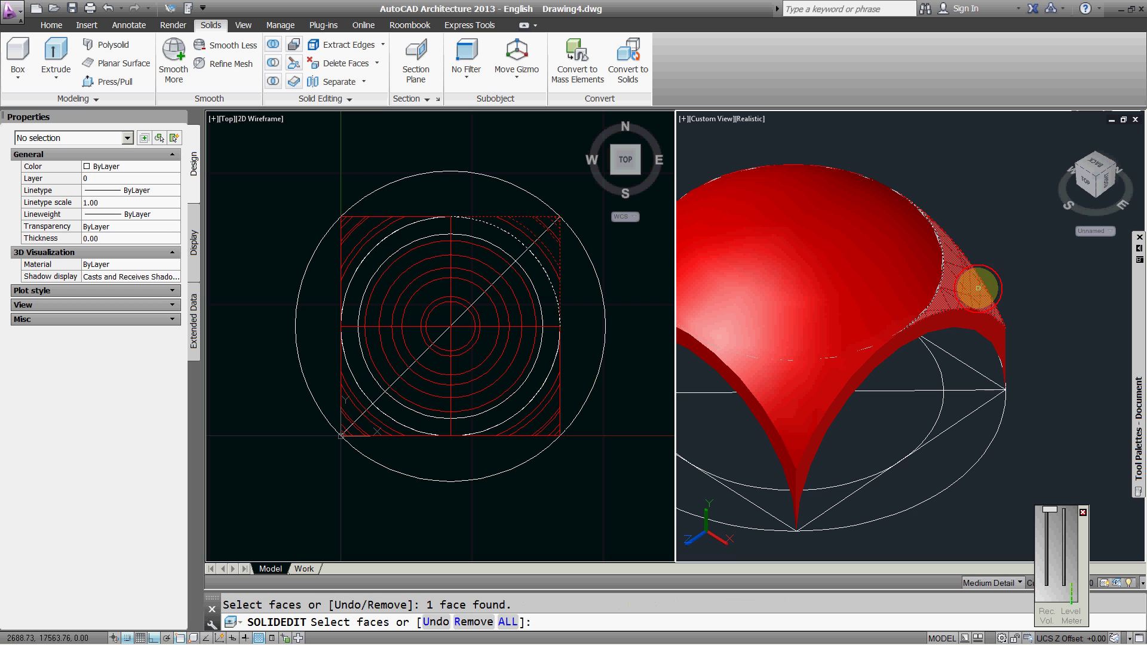
key("Return")
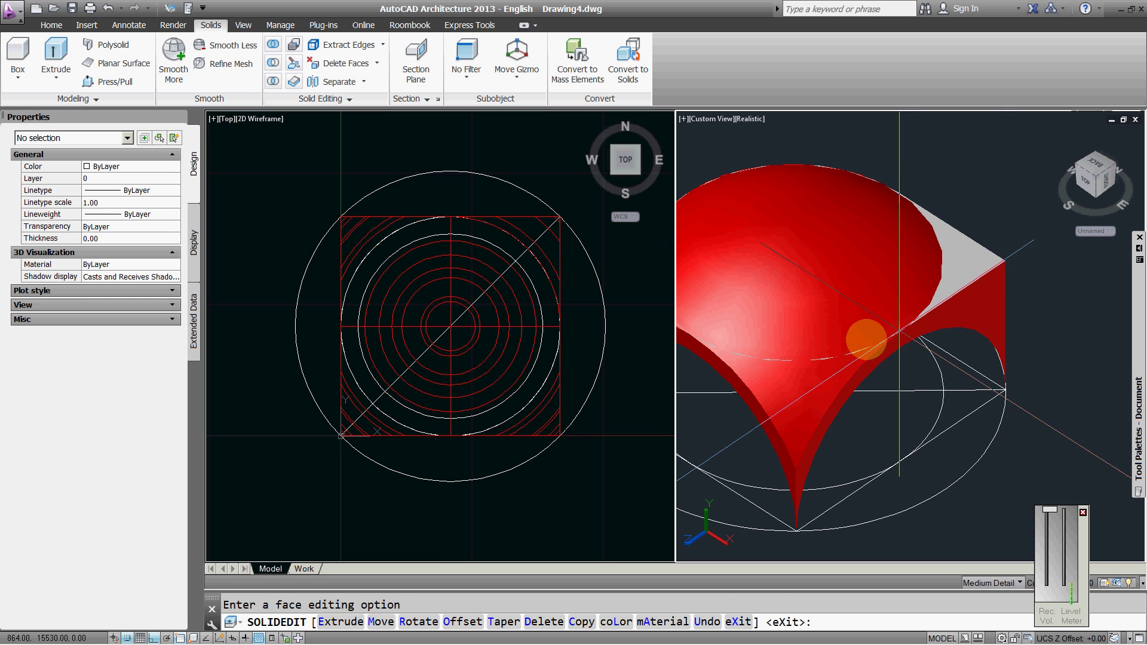
key("Escape")
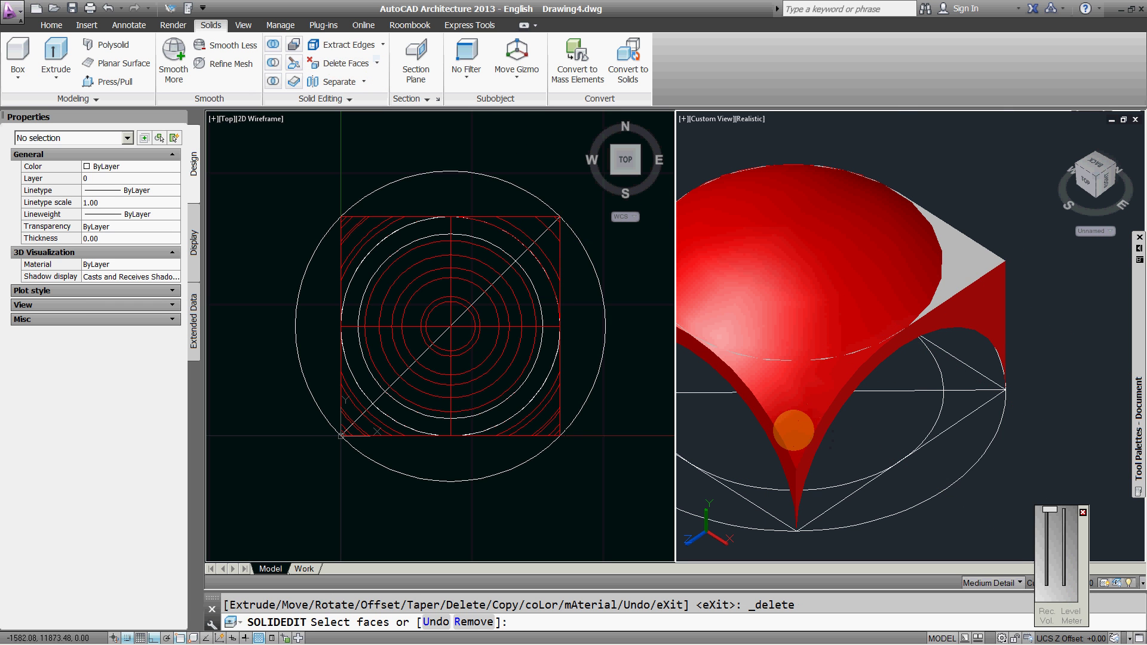
Delete the outer curved faces on two more corners of the lower solid, beside the squared-off one and opposite it.
scroll(793, 430, "up", 3)
left_click(901, 432)
scroll(809, 361, "down", 5)
scroll(751, 318, "up", 5)
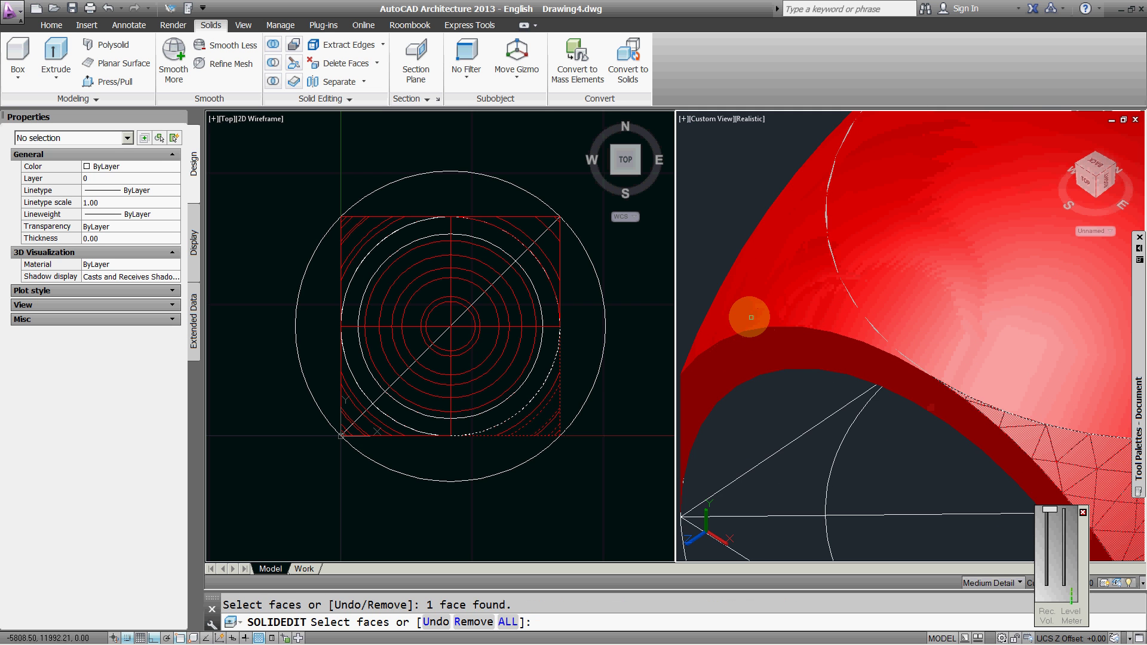
left_click(731, 312)
scroll(745, 307, "down", 5)
key("Return")
key("Escape")
key("Escape")
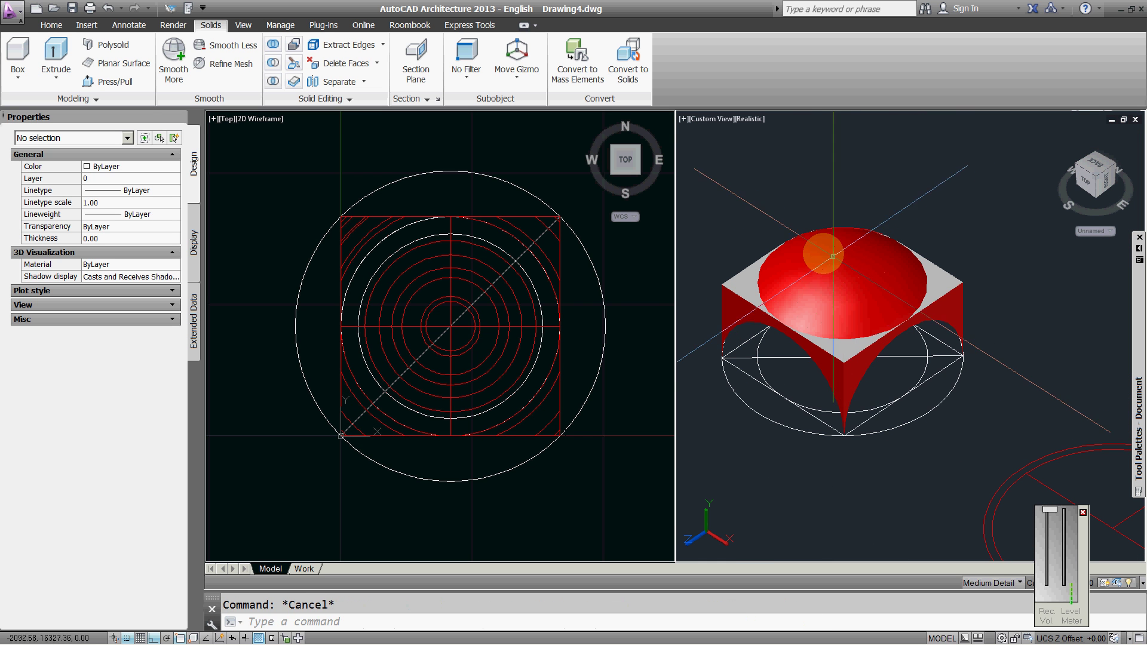
Orbit to the last rounded corner of the lower solid and delete its outer curved face.
type("p")
key("Return")
right_click(813, 264)
left_click(962, 305)
left_click_drag(717, 312, 865, 339)
right_click(864, 338)
left_click(276, 85)
left_click(340, 63)
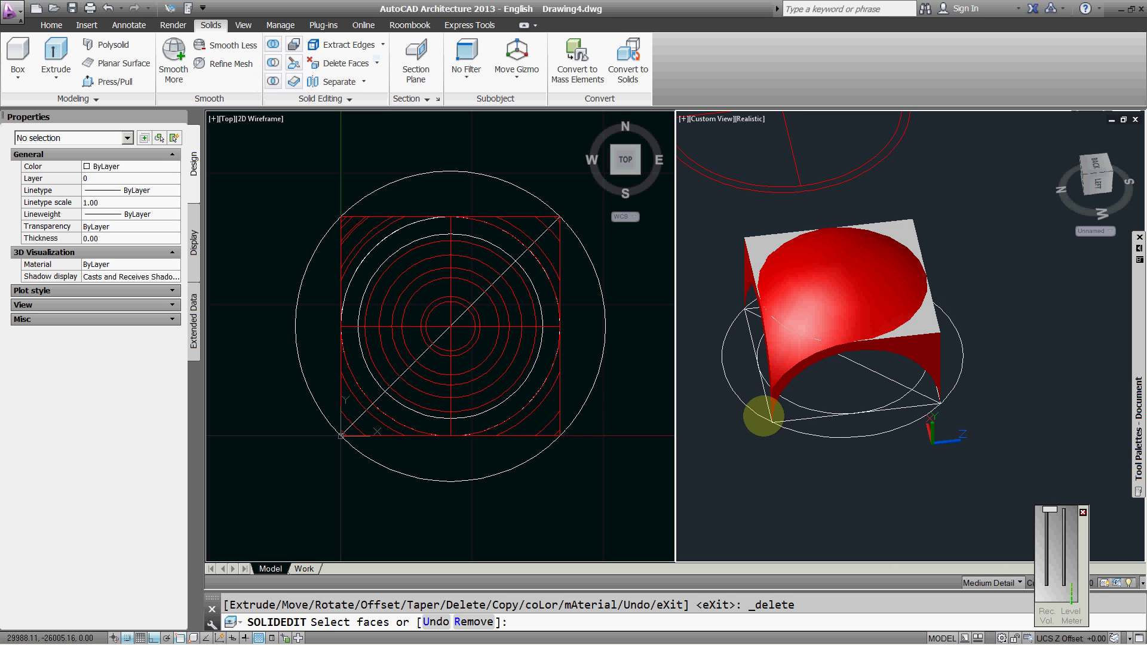
scroll(760, 410, "up", 5)
left_click(816, 345)
key("Return")
scroll(830, 353, "down", 6)
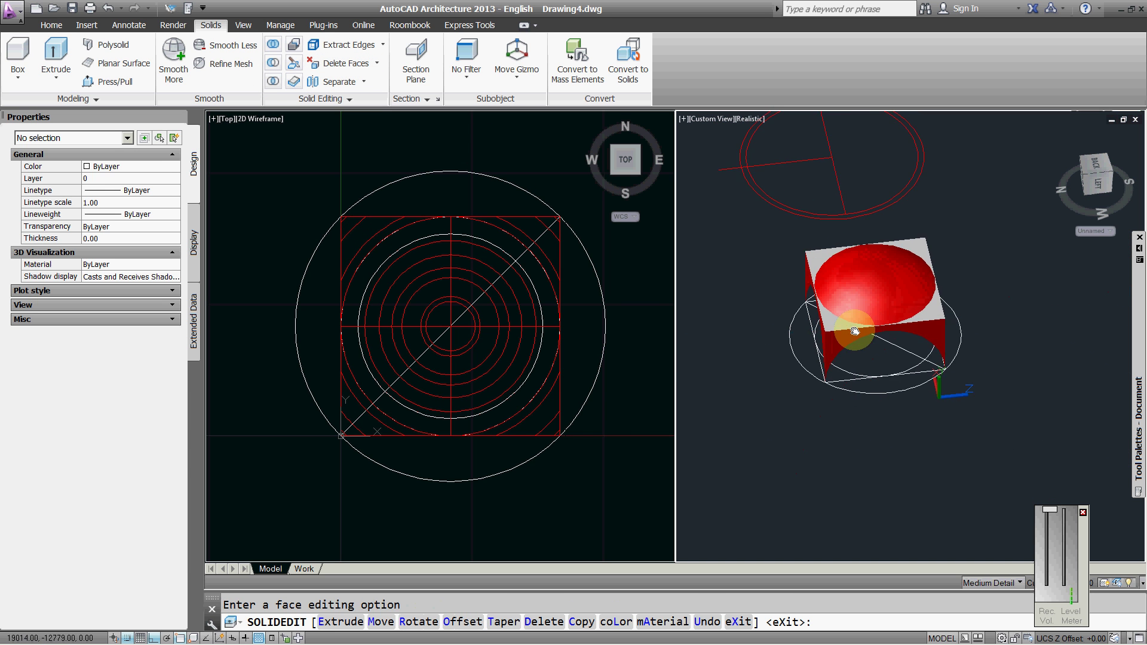
scroll(865, 341, "up", 3)
key("Escape")
key("Escape")
Orbit the model to a low side view to examine the arches and corner supports.
type("p")
key("Return")
right_click(853, 275)
mouse_move(933, 317)
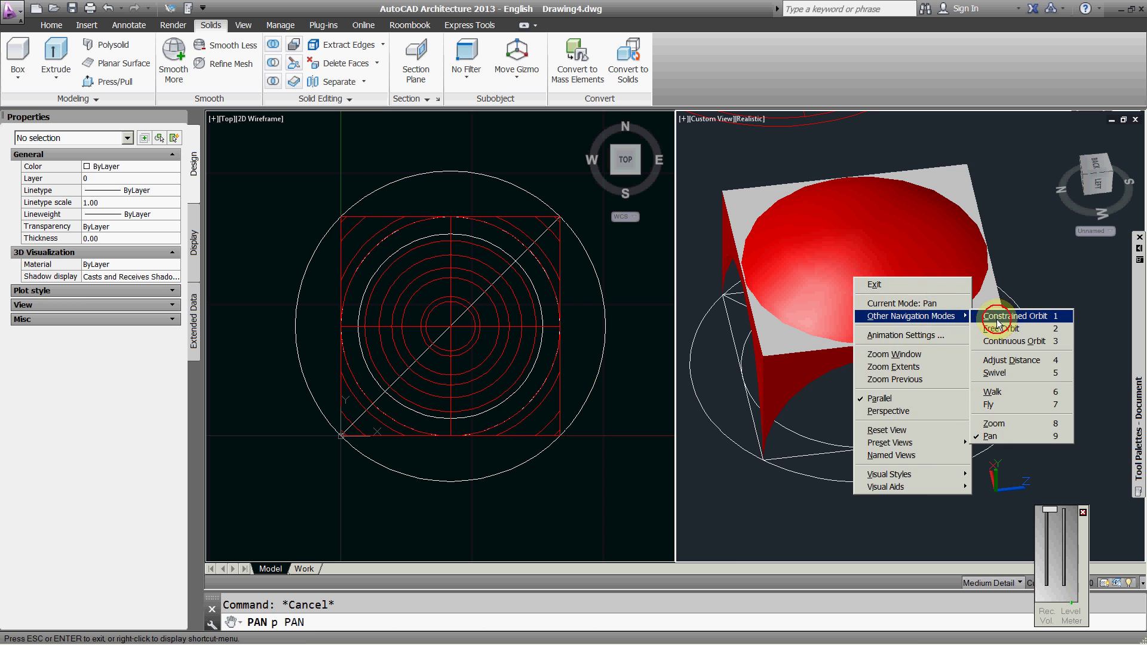
left_click(1002, 319)
left_click_drag(825, 341, 878, 233)
key("Escape")
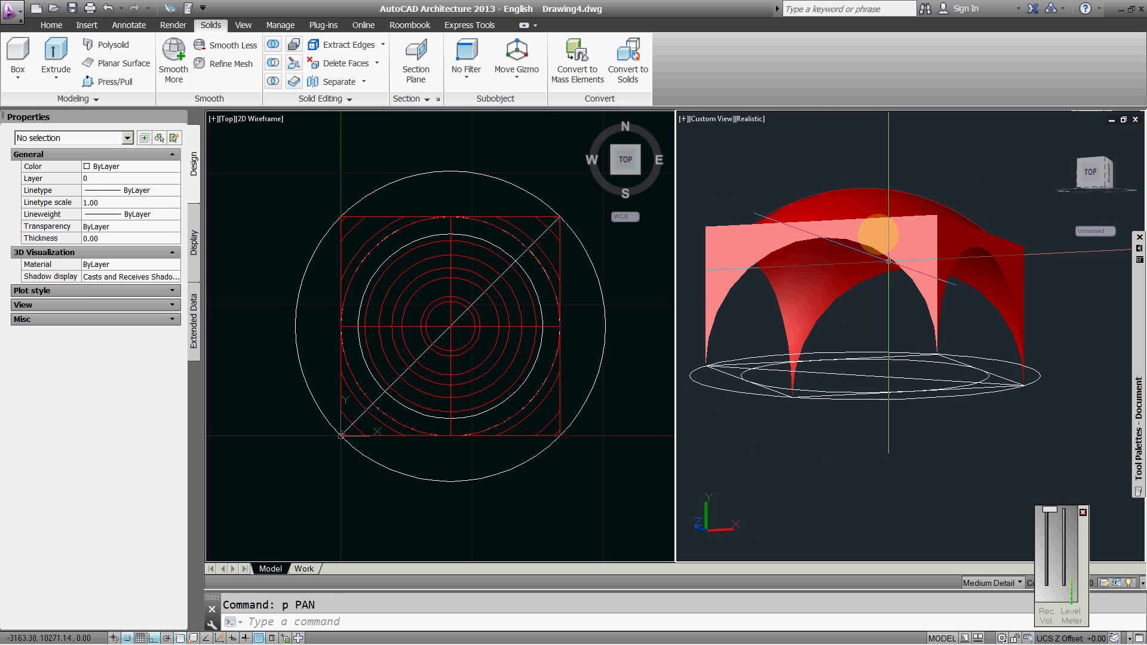
Switch the 3D viewport to perspective projection and orbit to view the vault from underneath.
type("p")
key("Return")
right_click(825, 227)
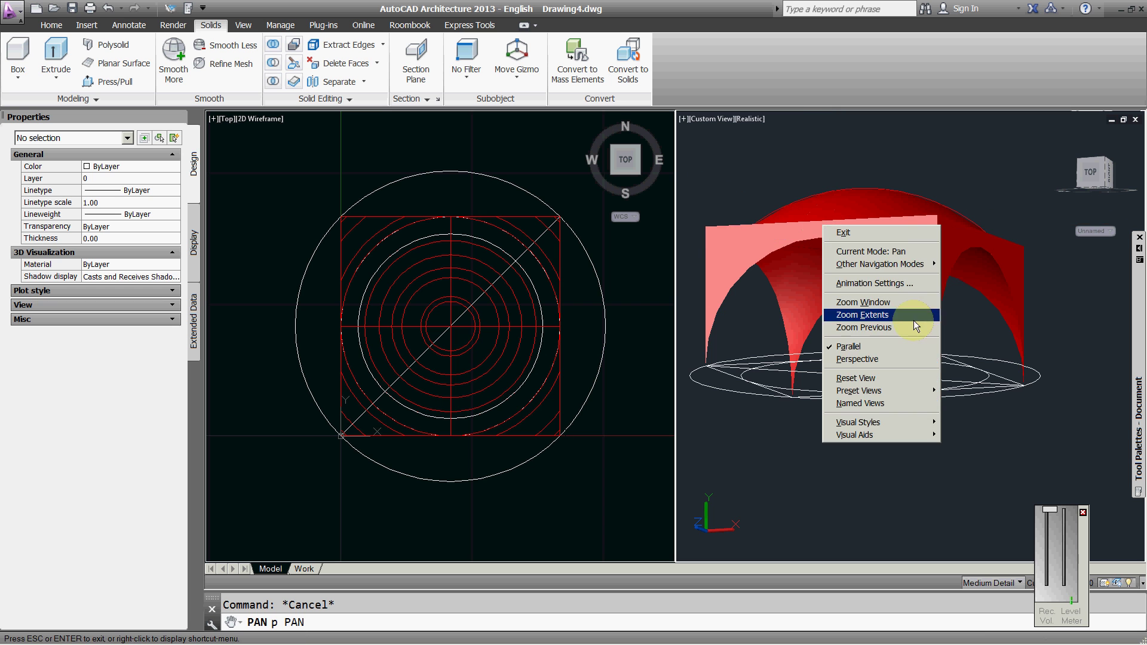
left_click(871, 361)
left_click_drag(827, 290, 885, 273)
right_click(885, 272)
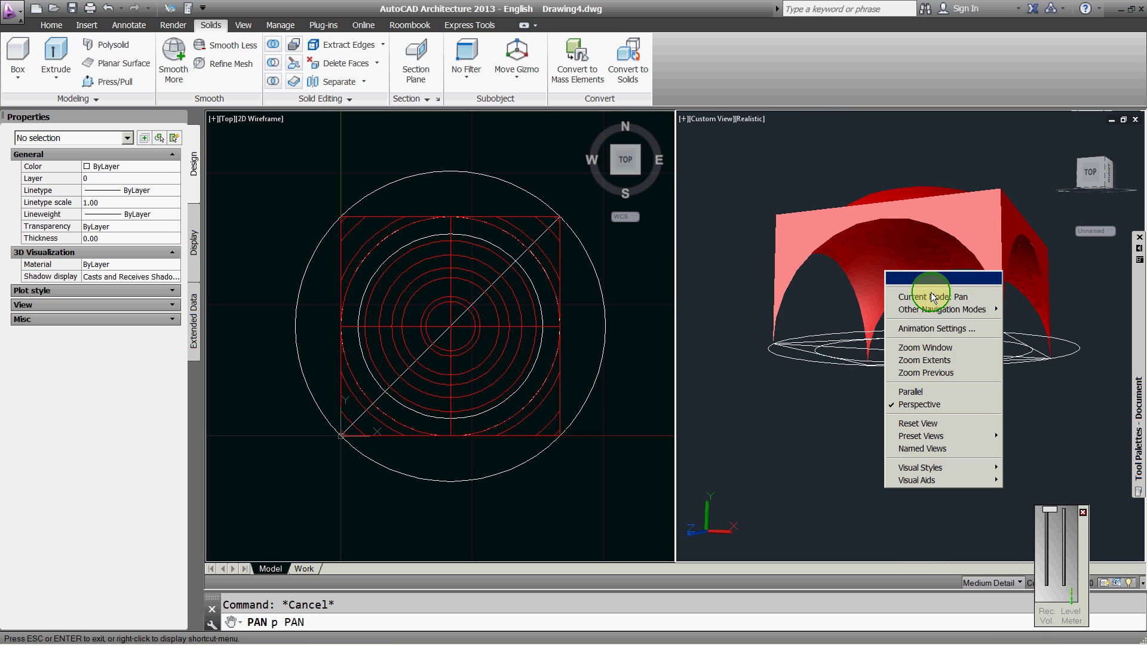
left_click(959, 313)
left_click(1029, 311)
left_click_drag(920, 315, 834, 267)
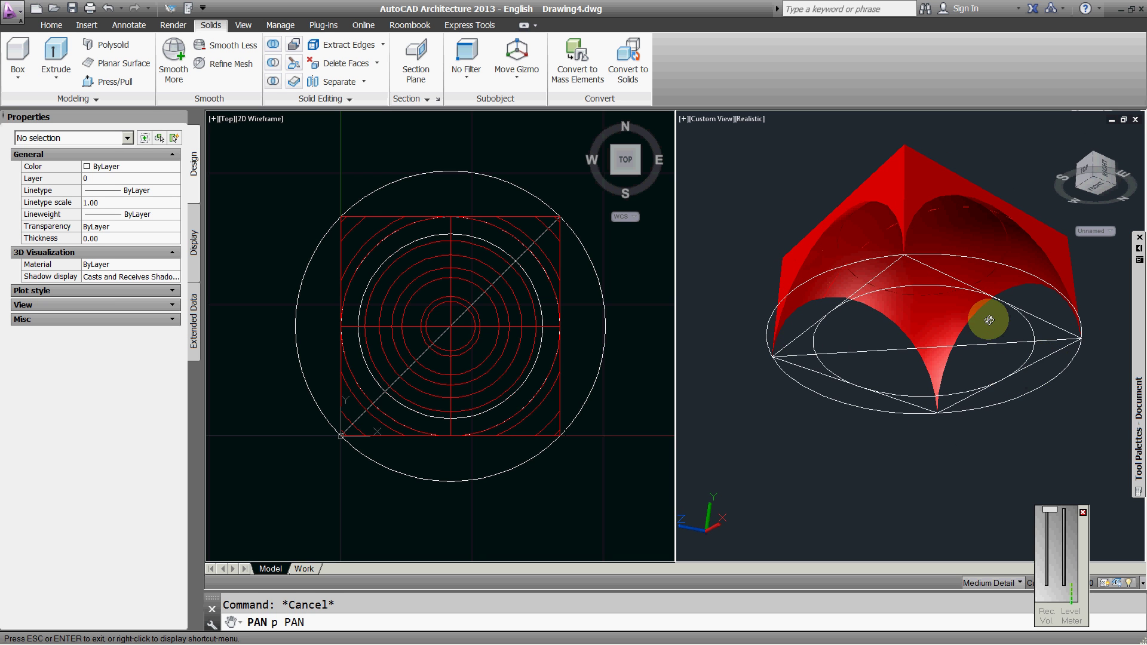